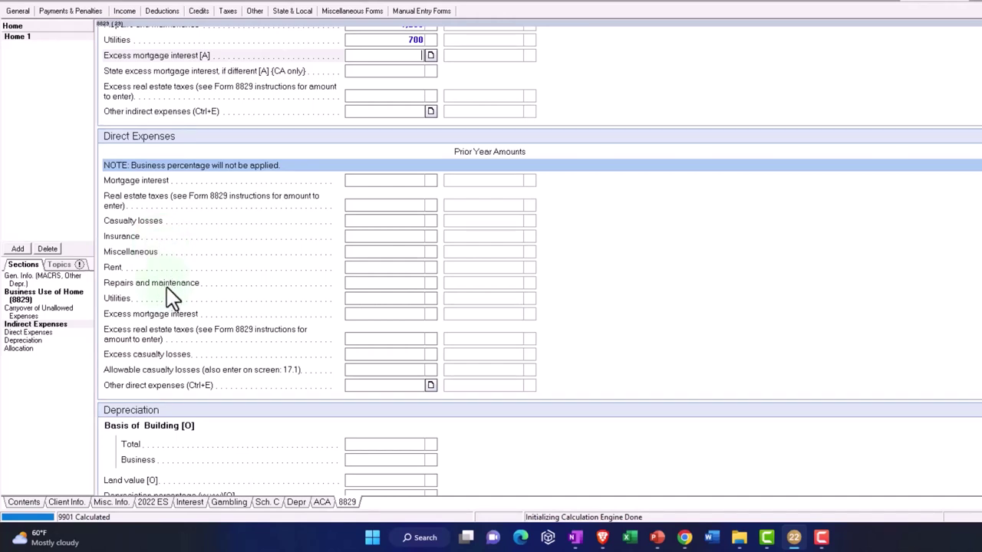
- Enter 300 as direct home-office repairs and maintenance, then view Form 8829
click(371, 285)
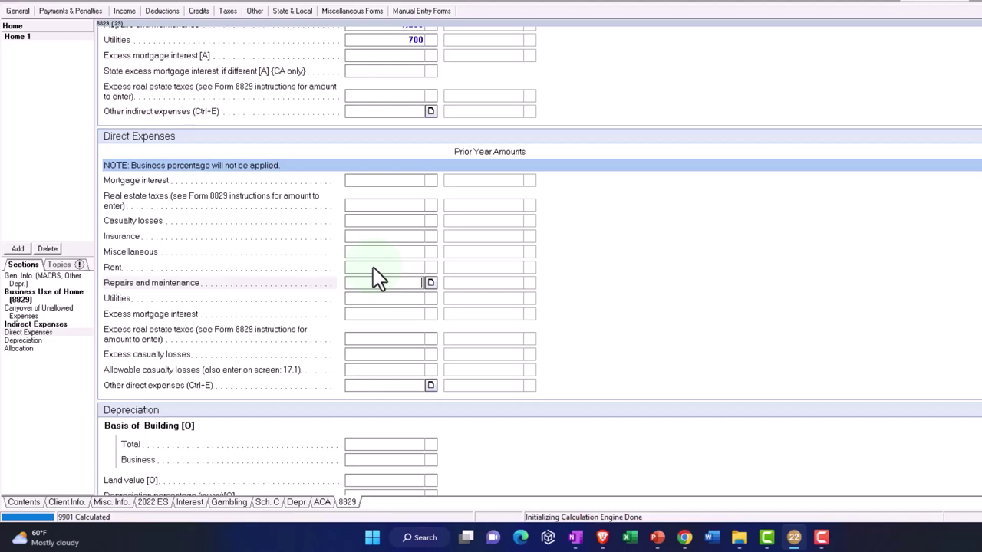
text(300)
key(Tab)
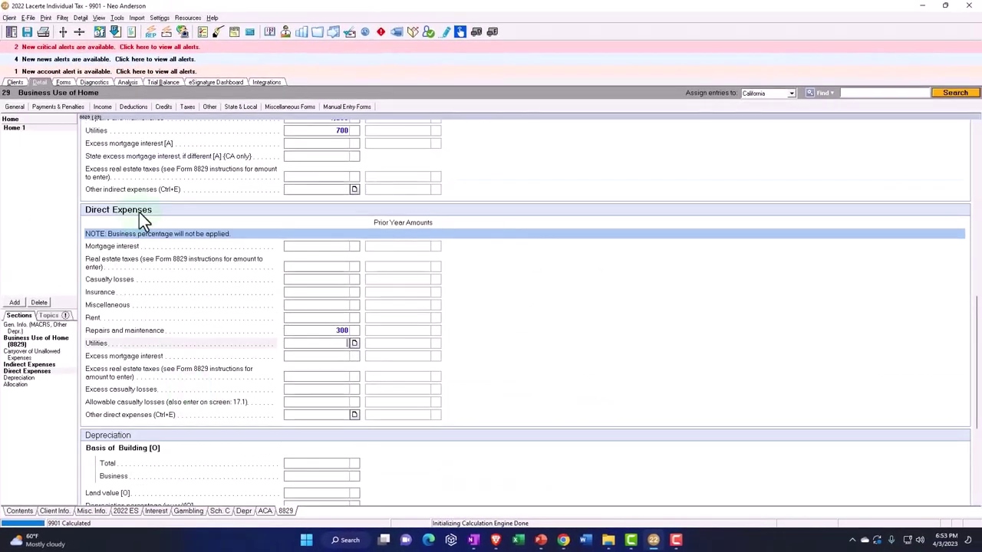
click(64, 83)
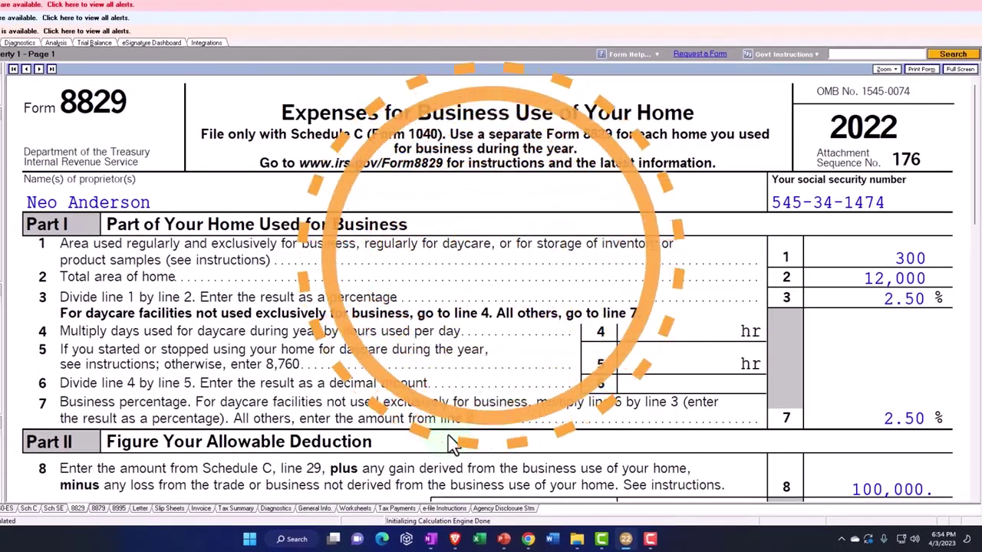
key(XF86Calculator)
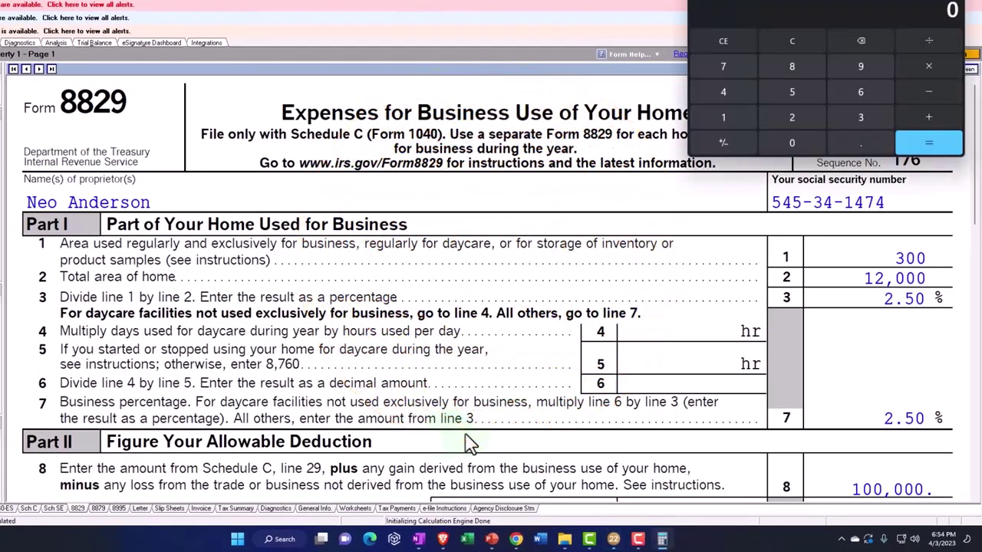
drag(757, 37, 460, 207)
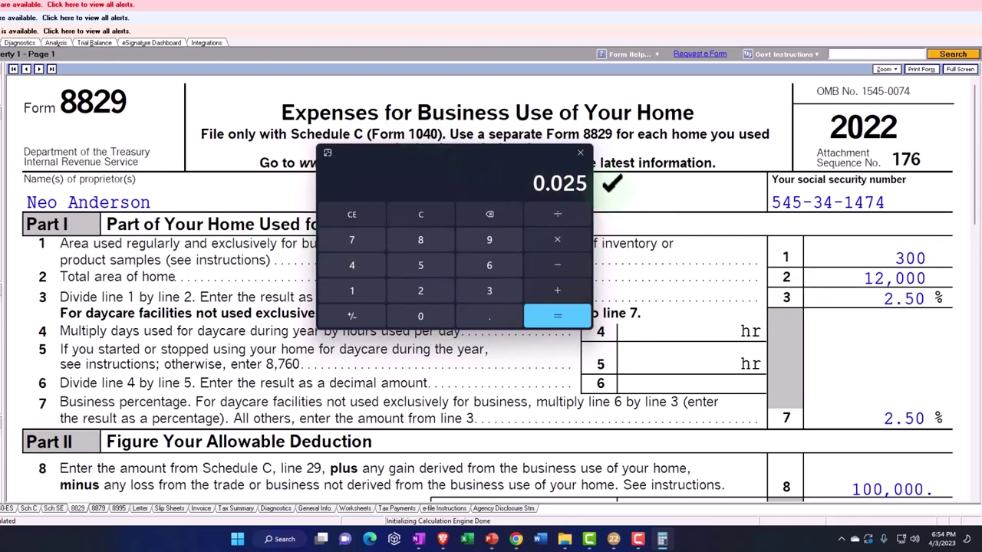
key(alt+F4)
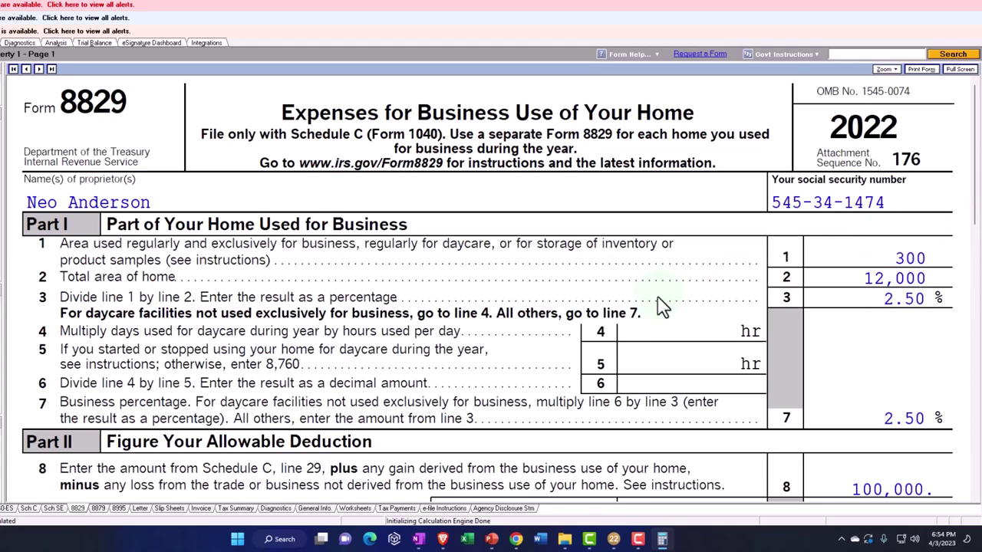
scroll(663, 305, down, 2)
scroll(663, 305, down, 2)
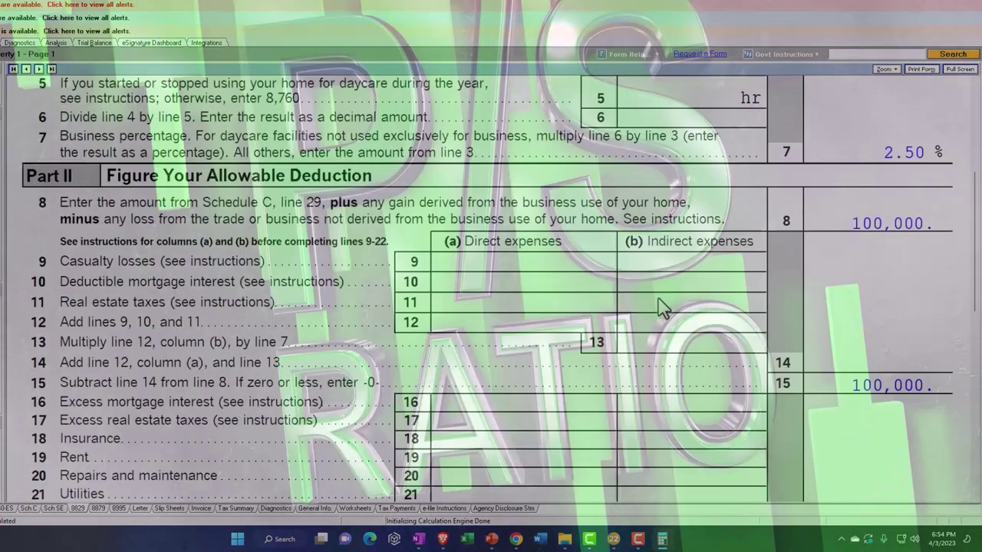
scroll(663, 305, down, 2)
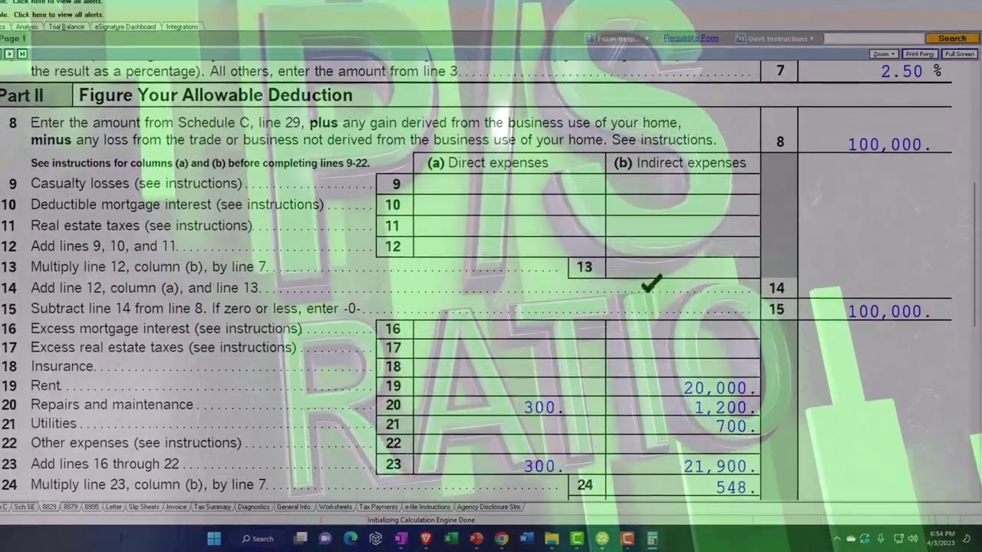
scroll(818, 232, up, 1)
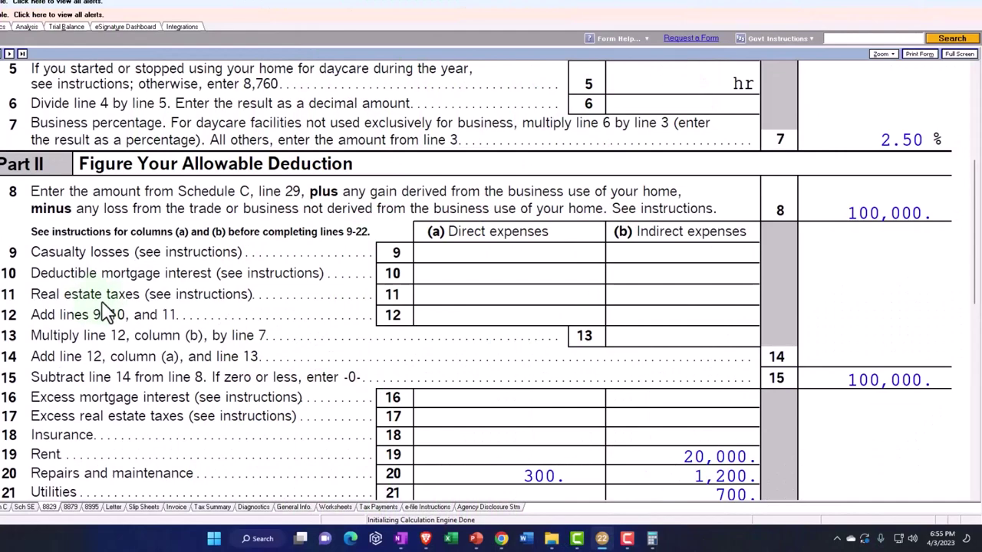
scroll(153, 325, down, 3)
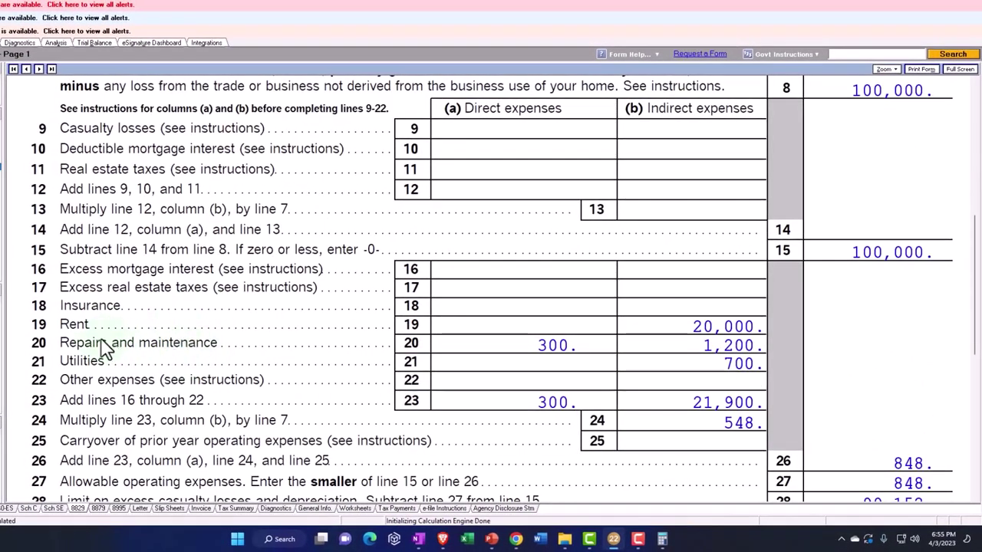
scroll(409, 395, up, 1)
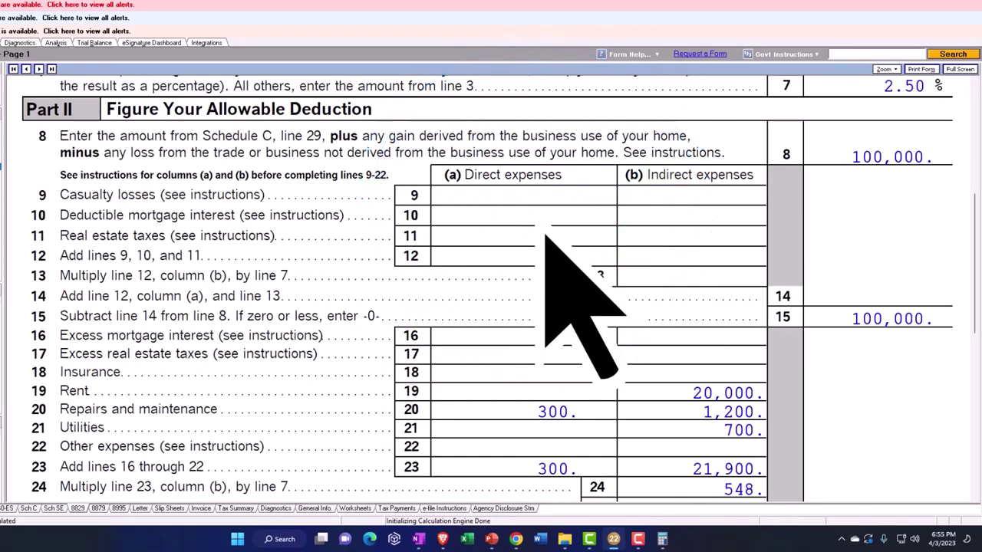
scroll(522, 345, down, 1)
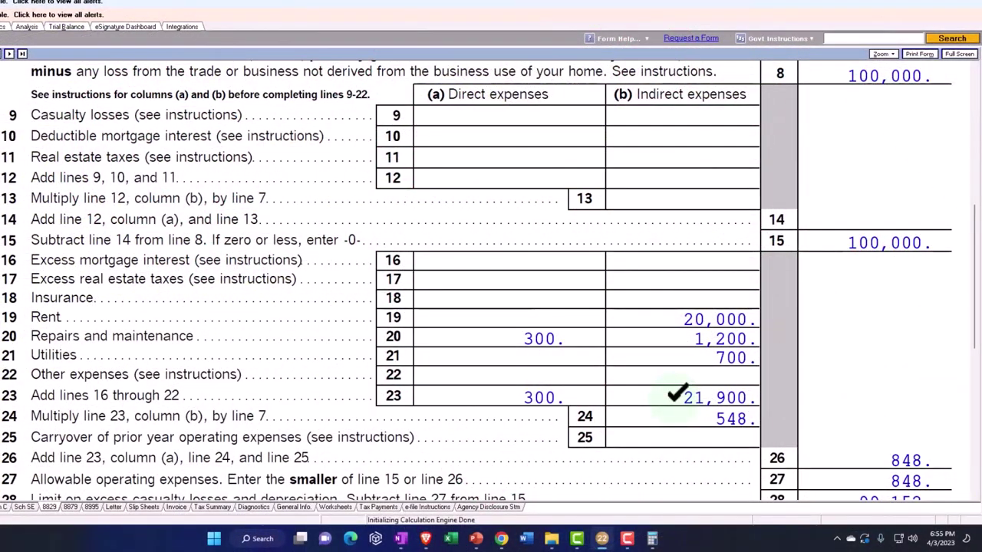
scroll(490, 276, down, 3)
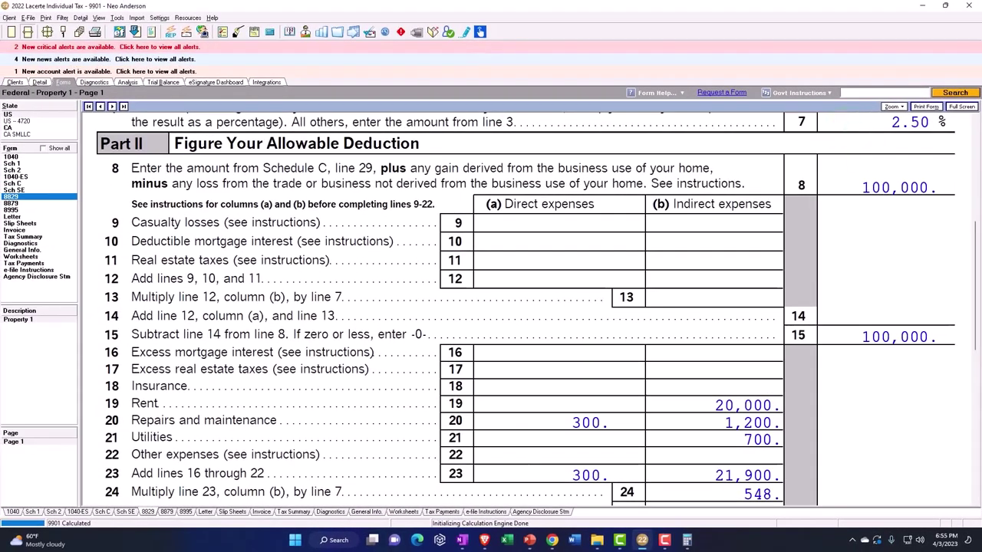
- Clear the calculator and compute 21900*0.025 = 547.5 of indirect home-office expenses
click(687, 540)
click(293, 253)
text(219)
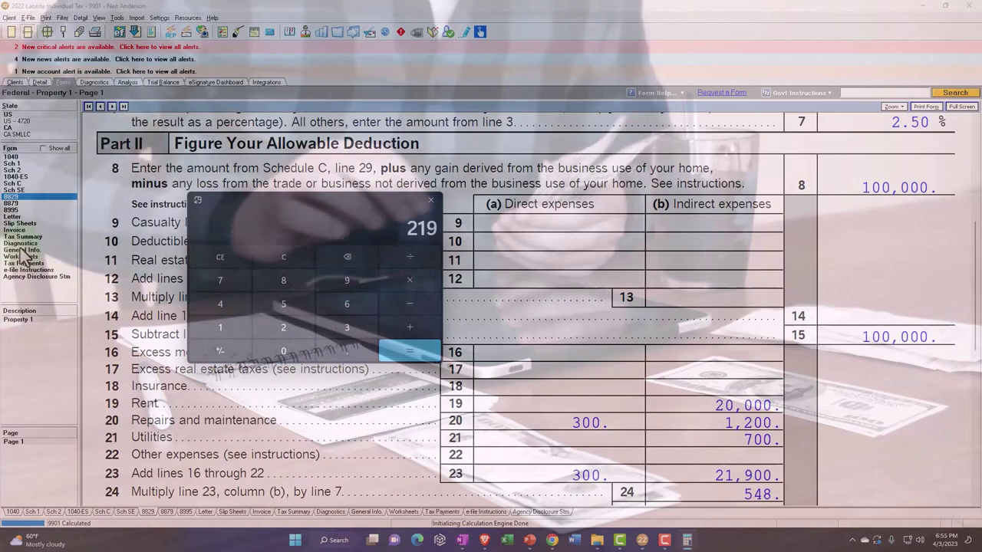
text(00*0.0)
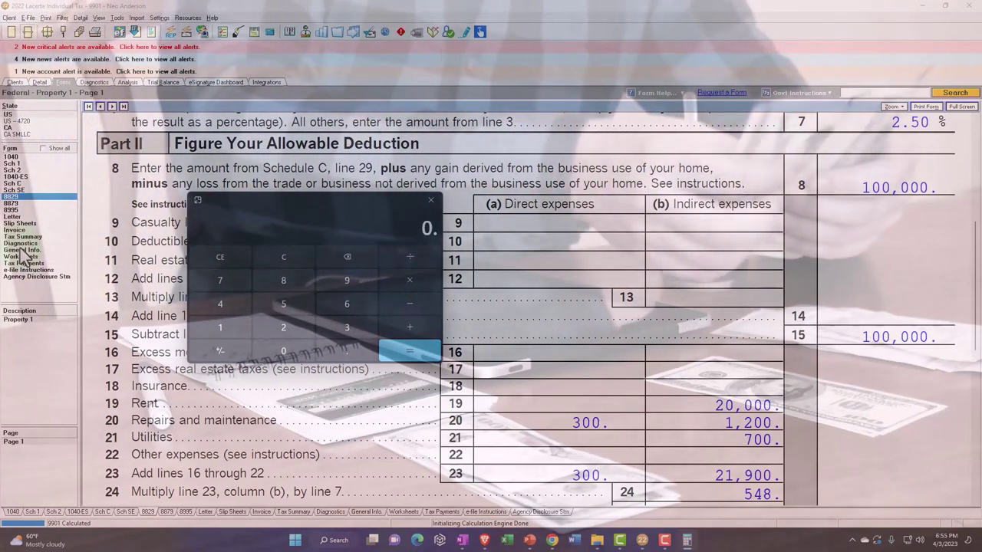
text(25)
key(Return)
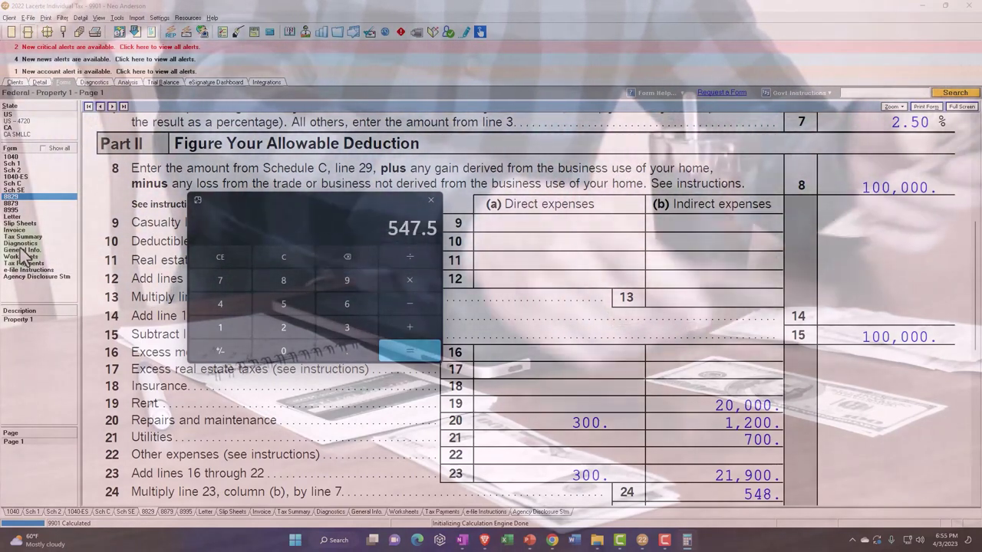
- Add the 300 direct expense to get 847.5, matching line 36's 848
scroll(529, 307, down, 2)
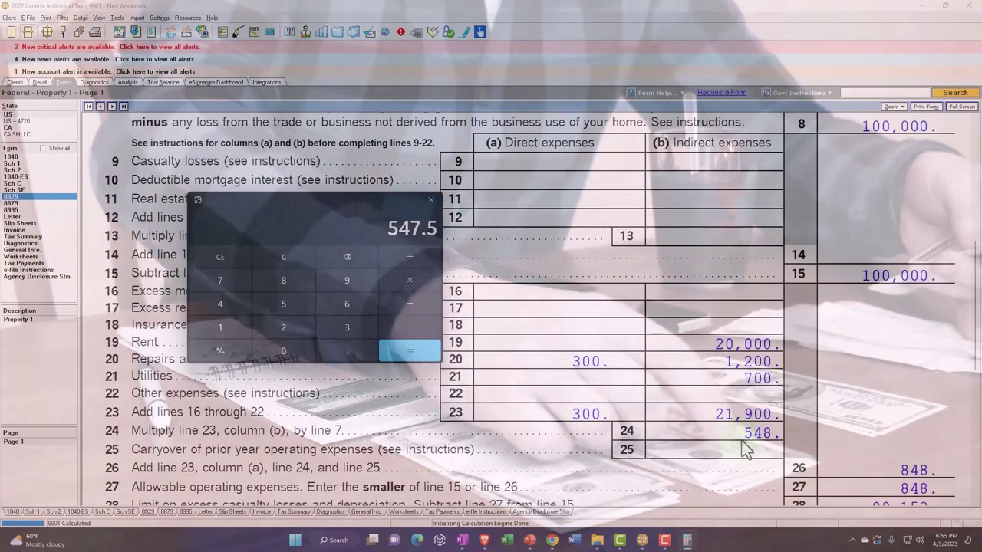
scroll(529, 306, down, 2)
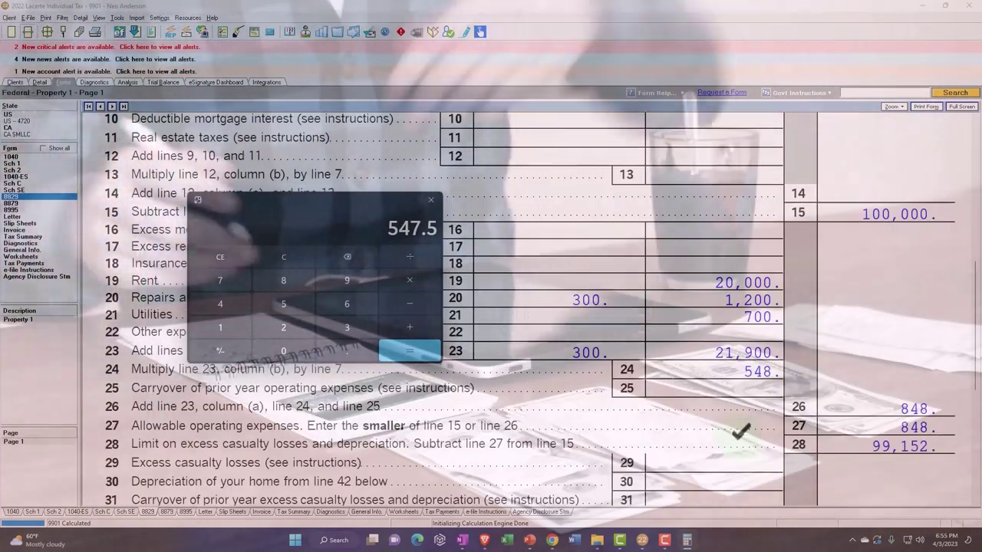
scroll(529, 307, down, 4)
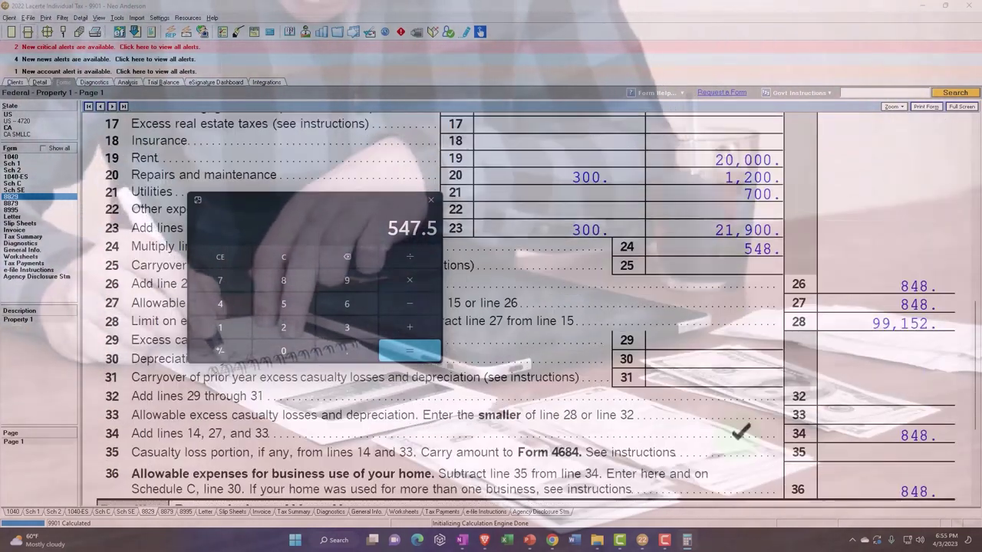
scroll(736, 445, down, 2)
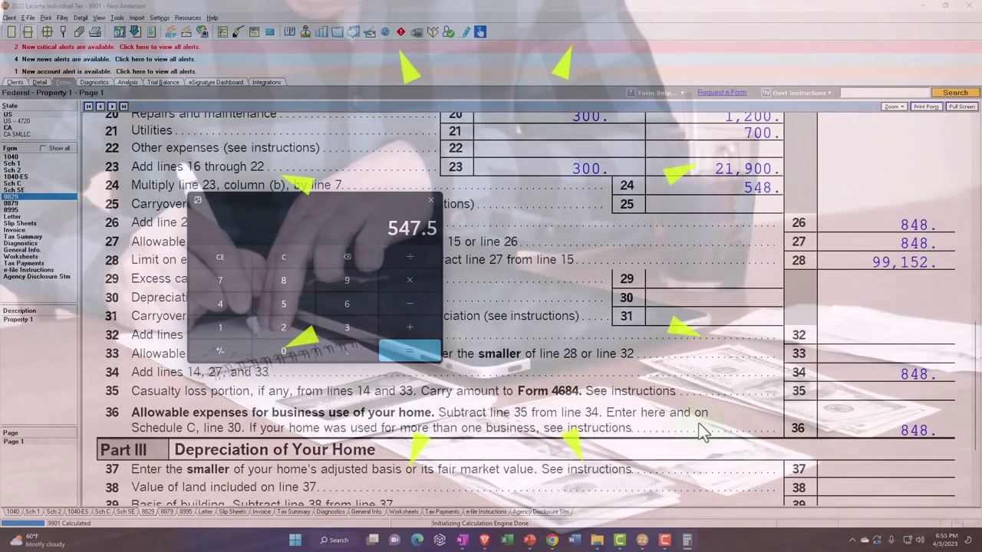
scroll(699, 423, down, 2)
scroll(698, 423, down, 3)
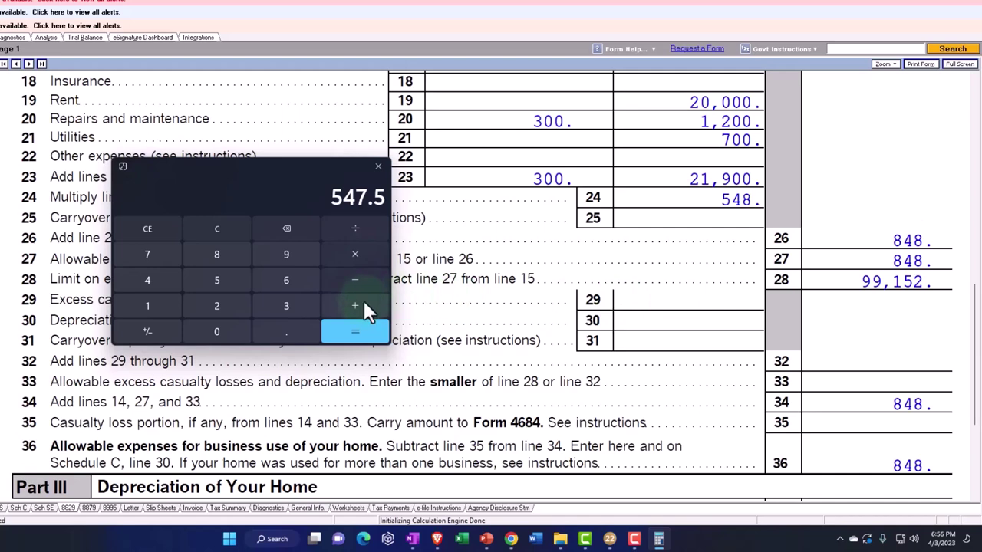
text(300)
key(Return)
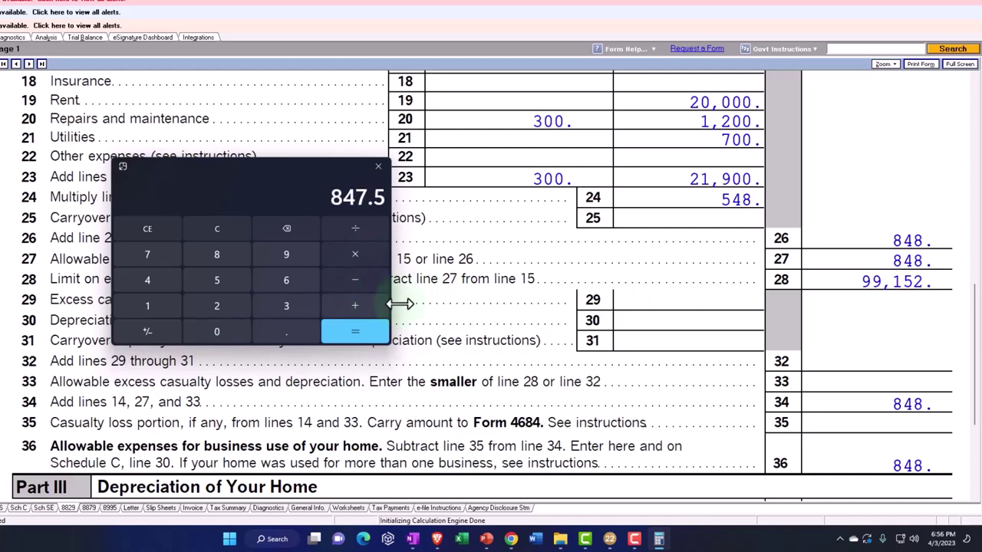
scroll(565, 207, down, 4)
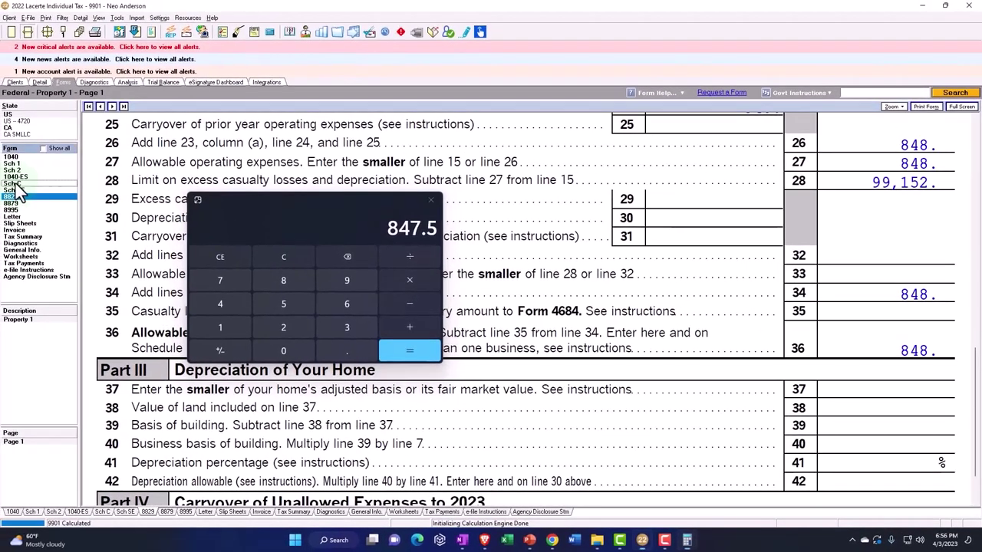
- Close the calculator and review Form 1040 page 1, with taxable income 63,358
click(16, 184)
drag(309, 208, 649, 220)
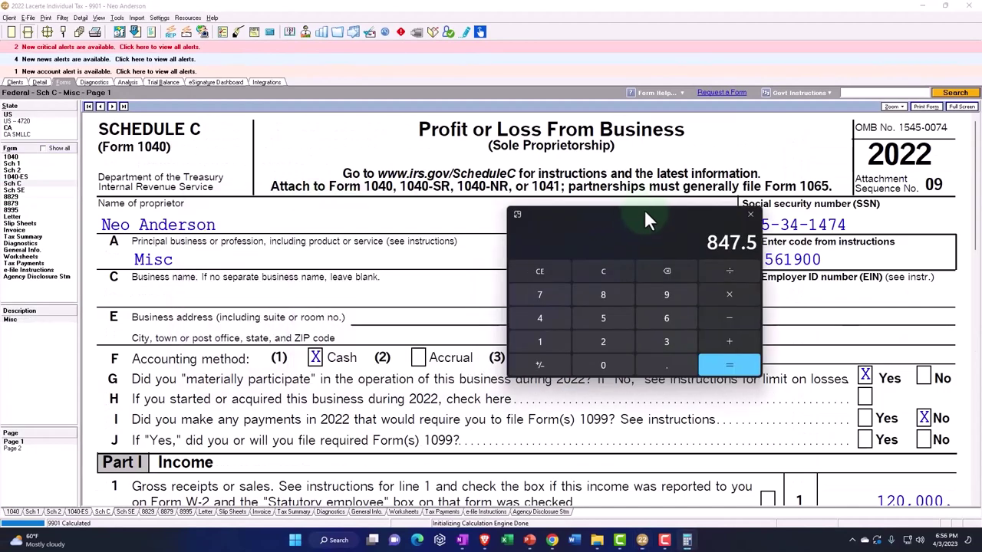
click(746, 201)
scroll(581, 371, down, 5)
scroll(580, 372, down, 5)
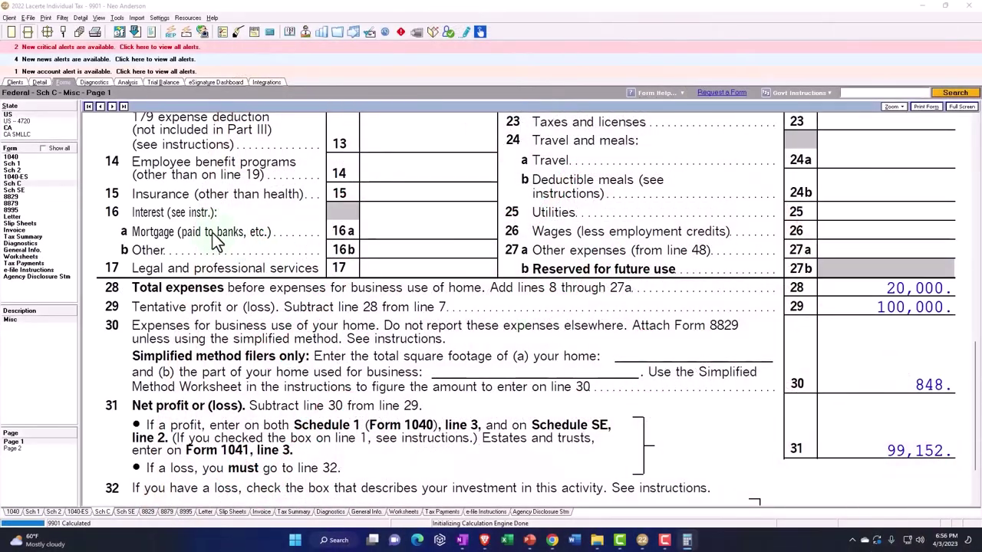
click(12, 157)
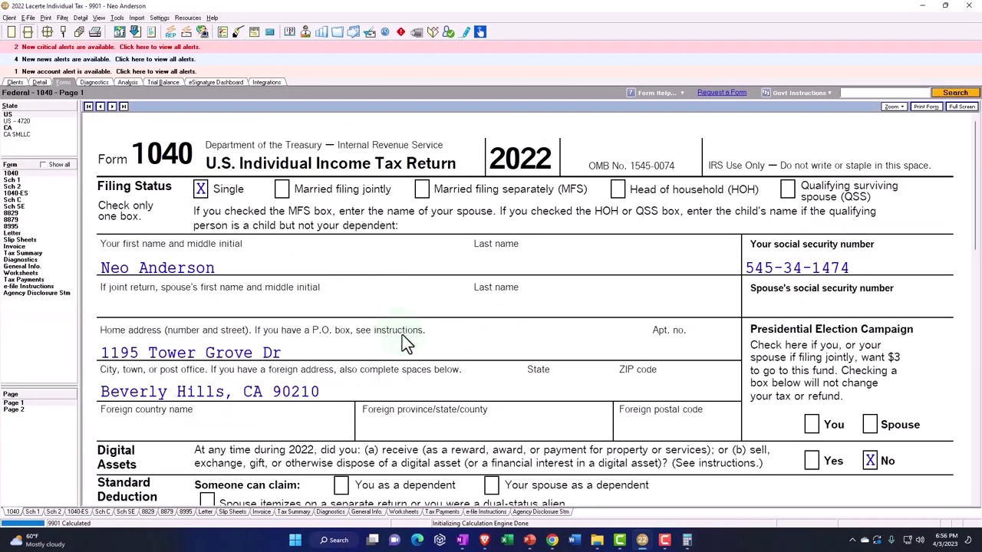
scroll(418, 363, down, 12)
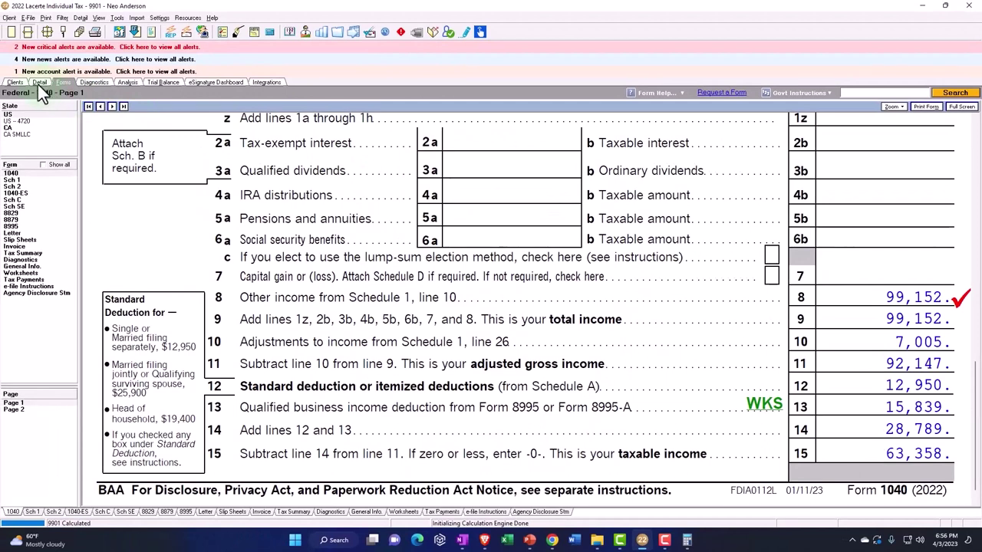
- On the Business Use of Home screen, delete the 20,000 rent and select the real estate taxes field
click(39, 82)
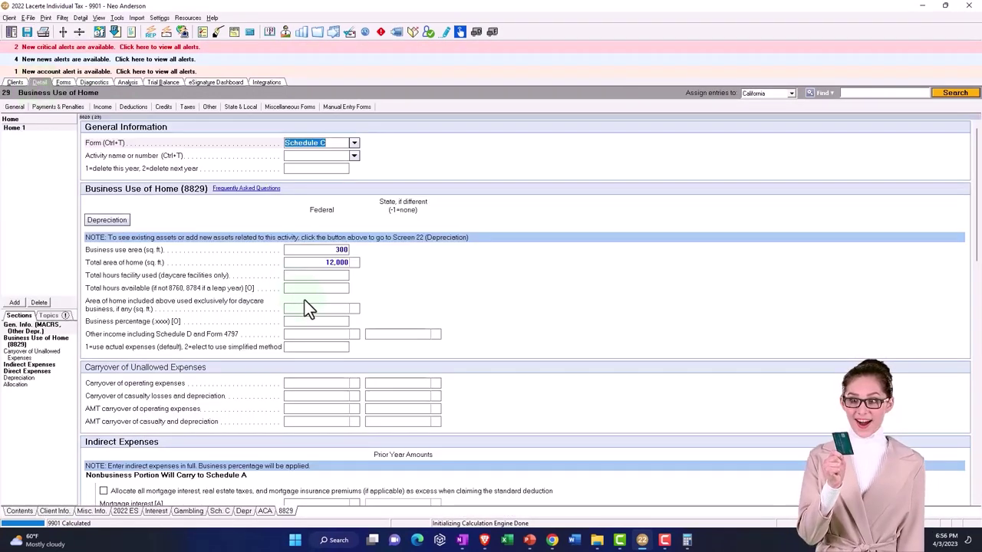
scroll(305, 300, down, 5)
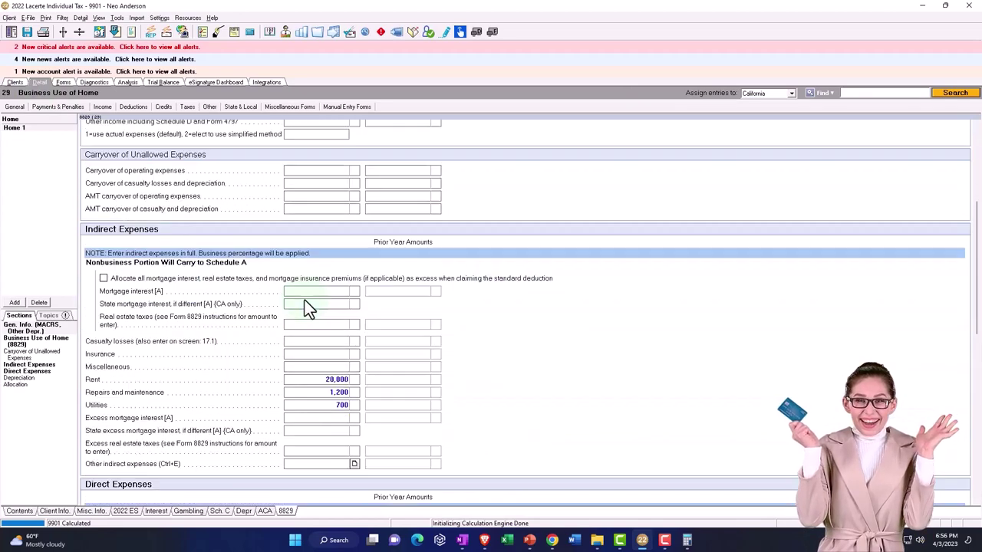
click(307, 381)
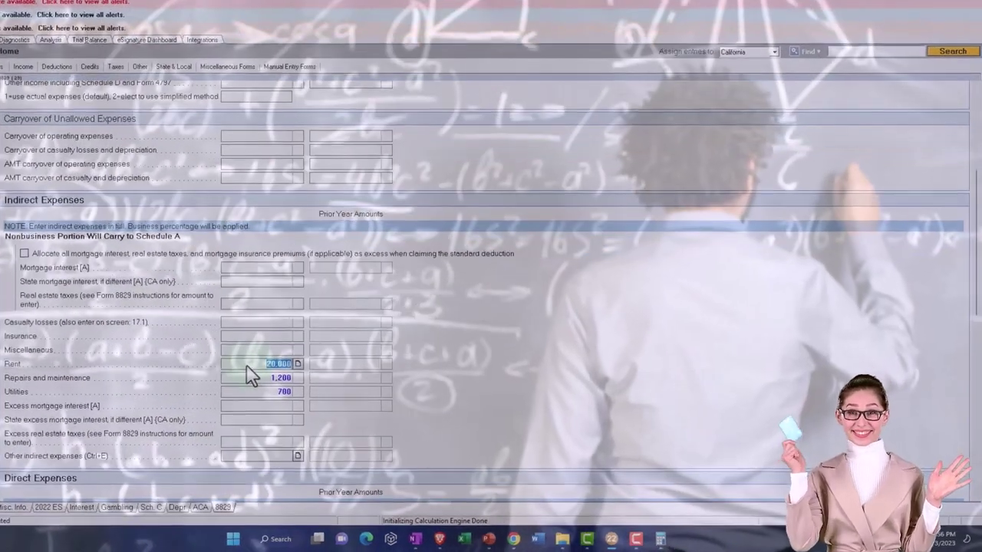
key(Delete)
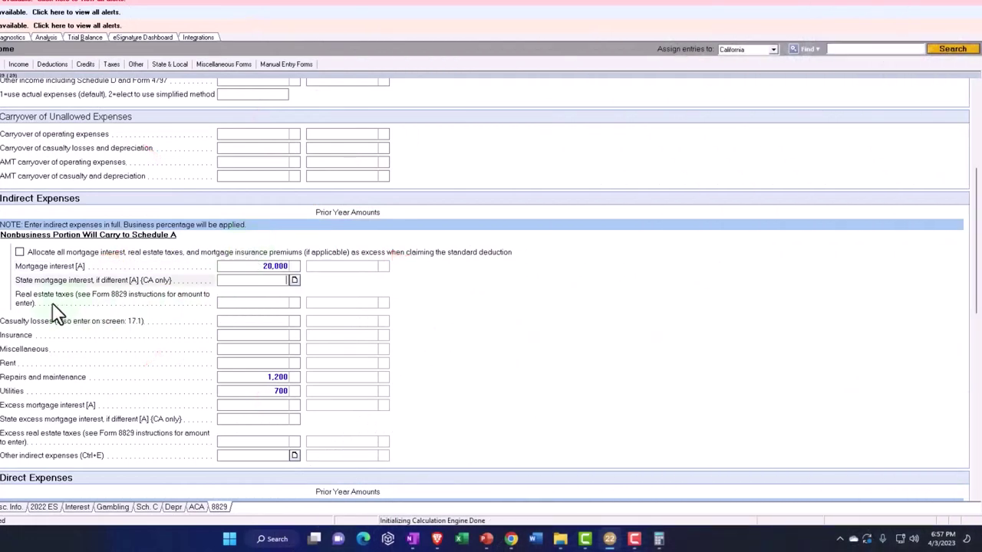
click(260, 304)
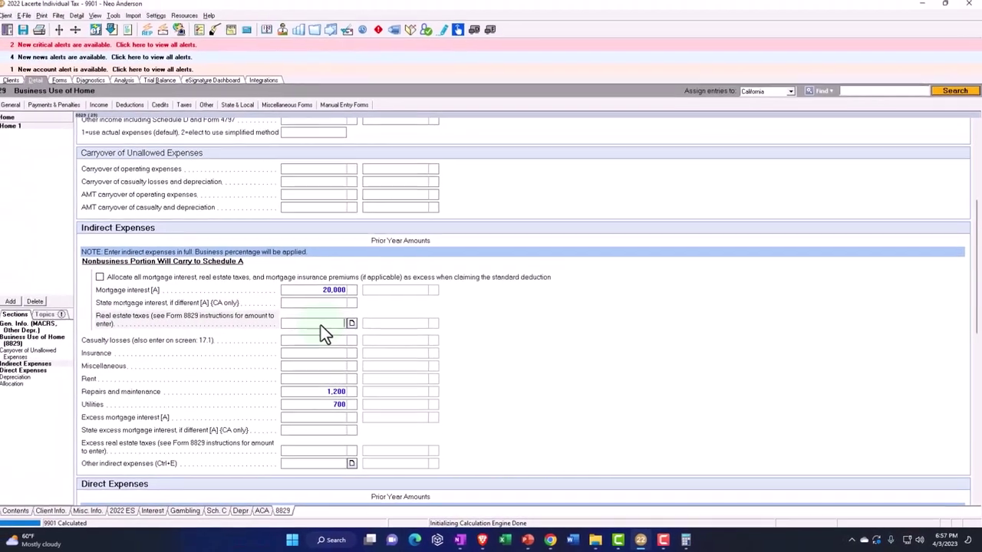
- Enter 7,000 real estate taxes and check Form 8829's Schedule A split worksheet
text(7,00)
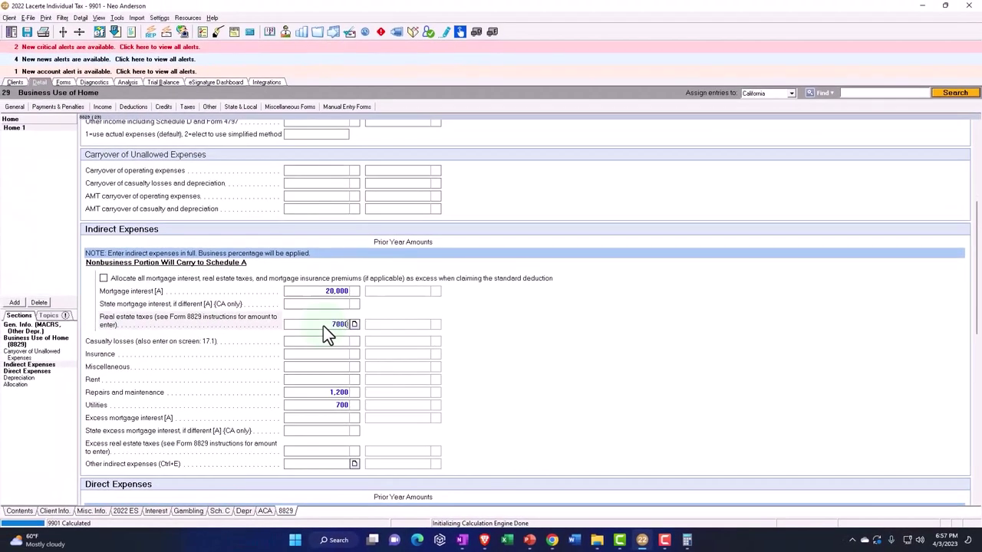
text(0)
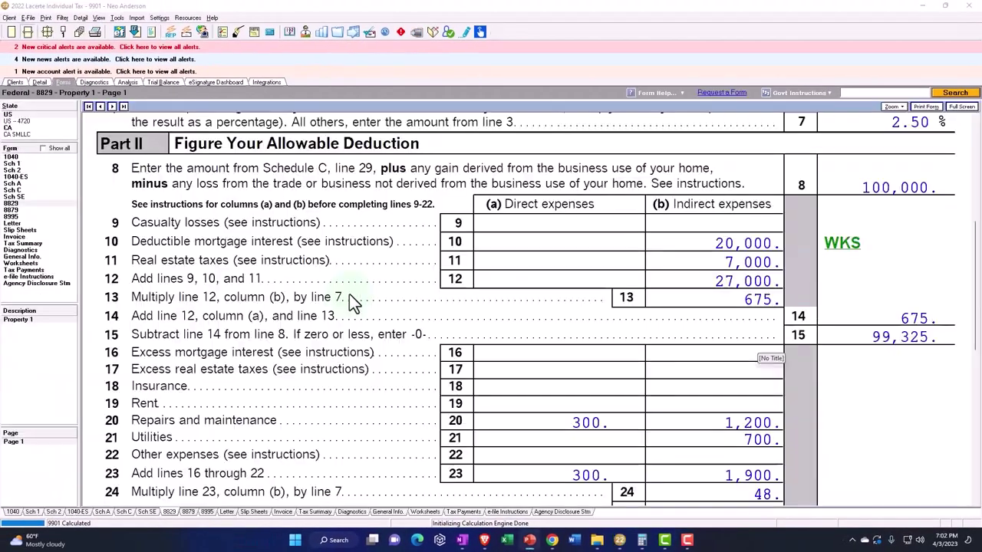
scroll(351, 301, up, 3)
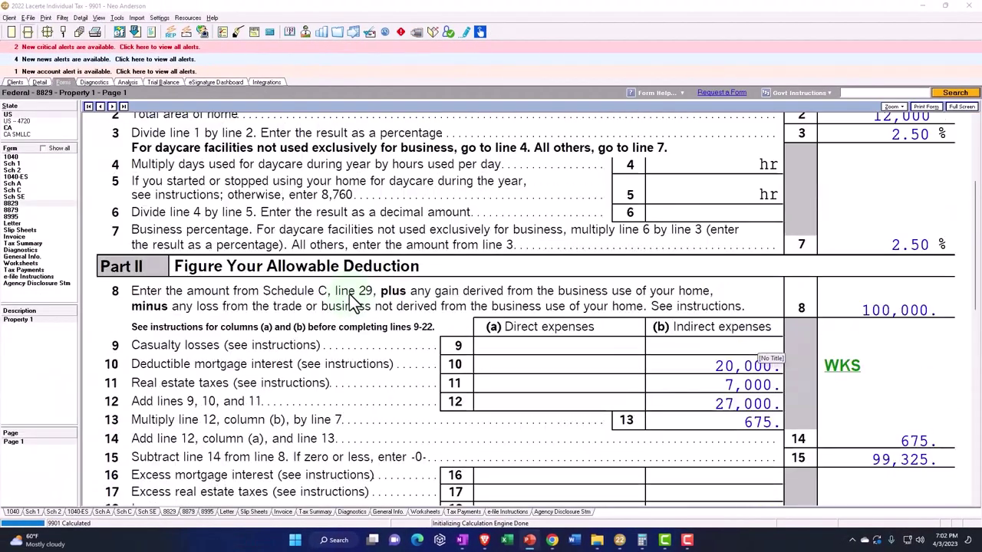
scroll(351, 295, up, 5)
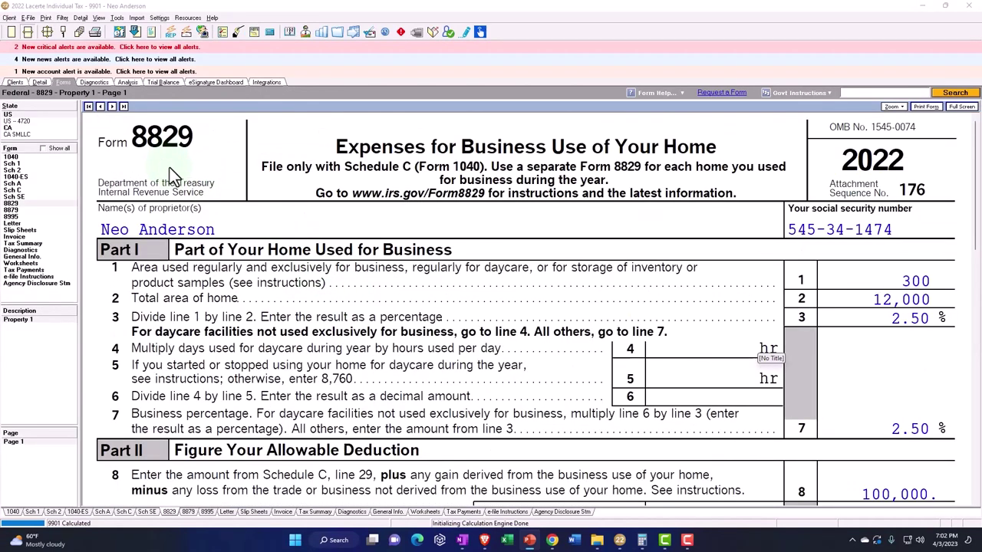
scroll(174, 175, down, 5)
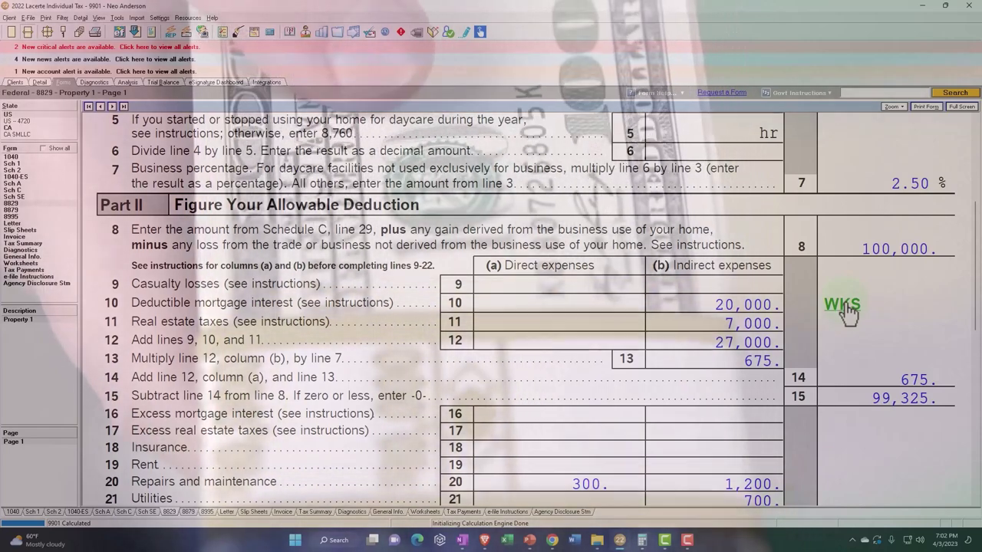
click(847, 310)
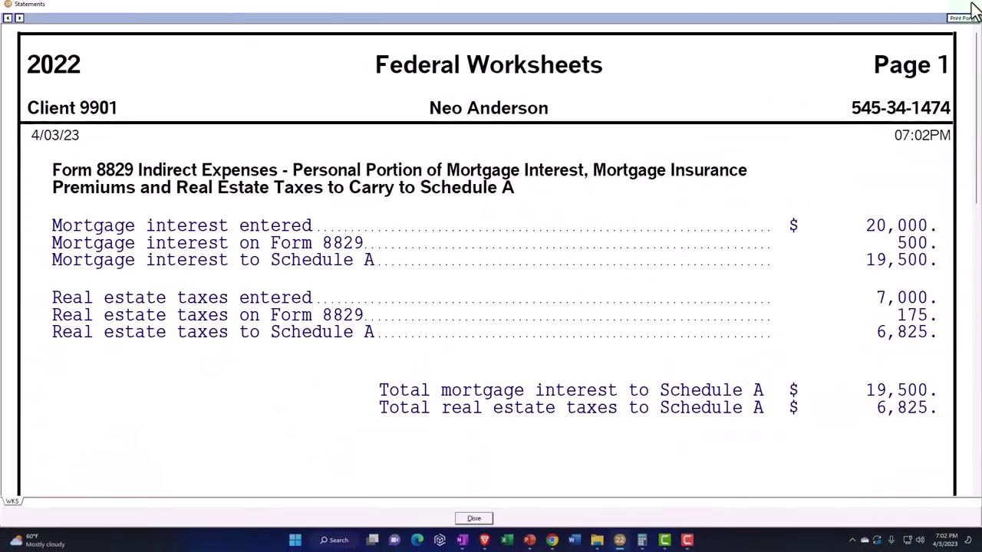
click(971, 6)
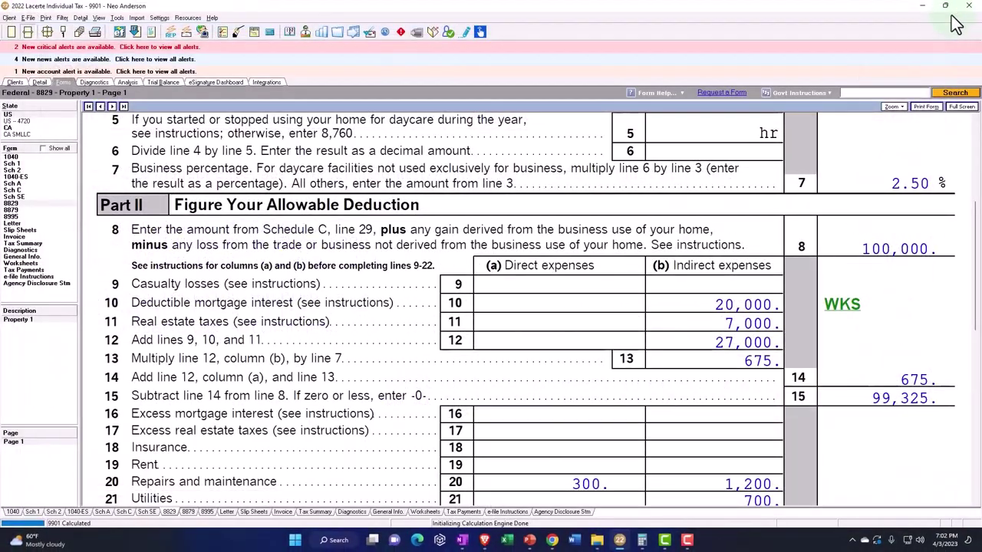
- Review the updated totals on Form 1040
click(12, 157)
scroll(464, 294, down, 10)
scroll(464, 294, down, 5)
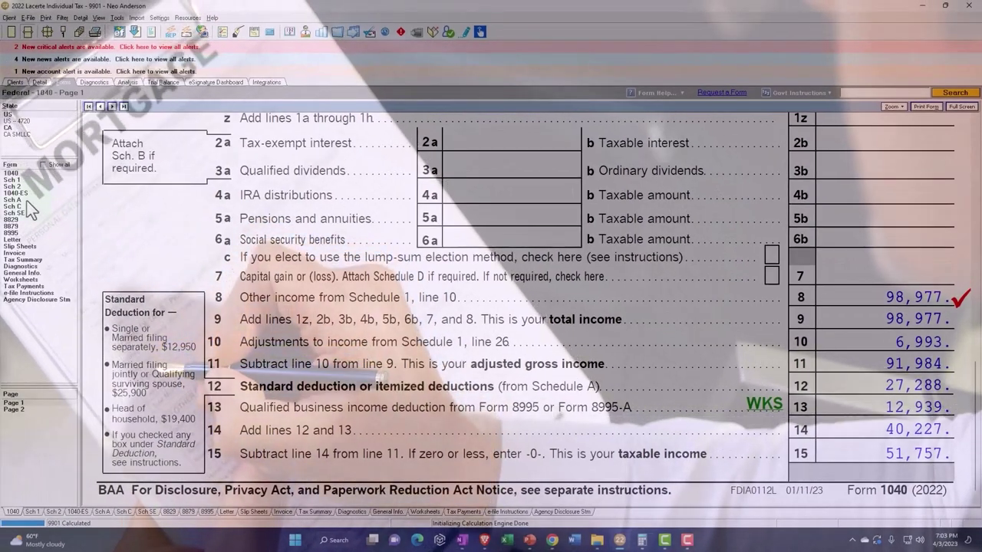
- Scroll Schedule A to lines 5–8a: 6,825 real estate taxes, 19,500 mortgage interest
click(7, 192)
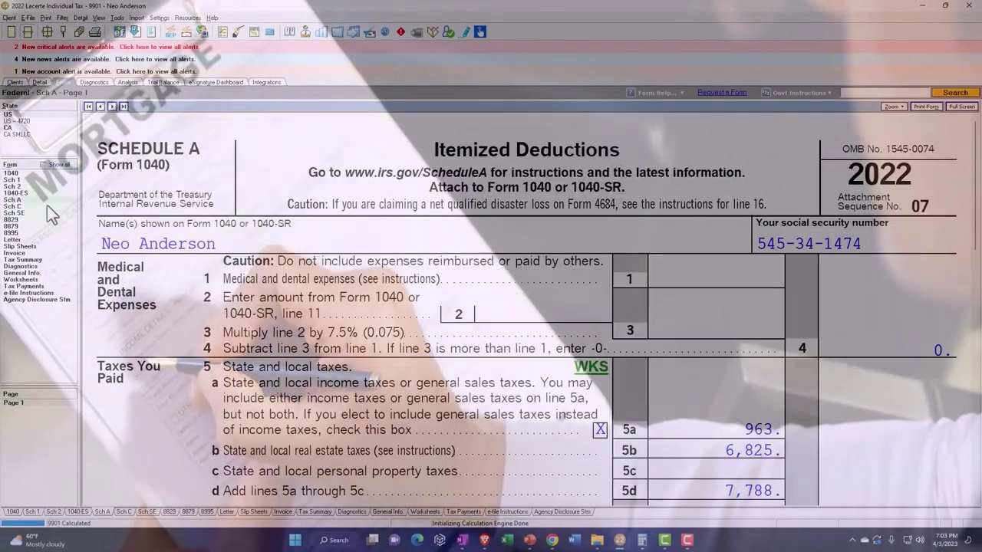
scroll(414, 263, down, 2)
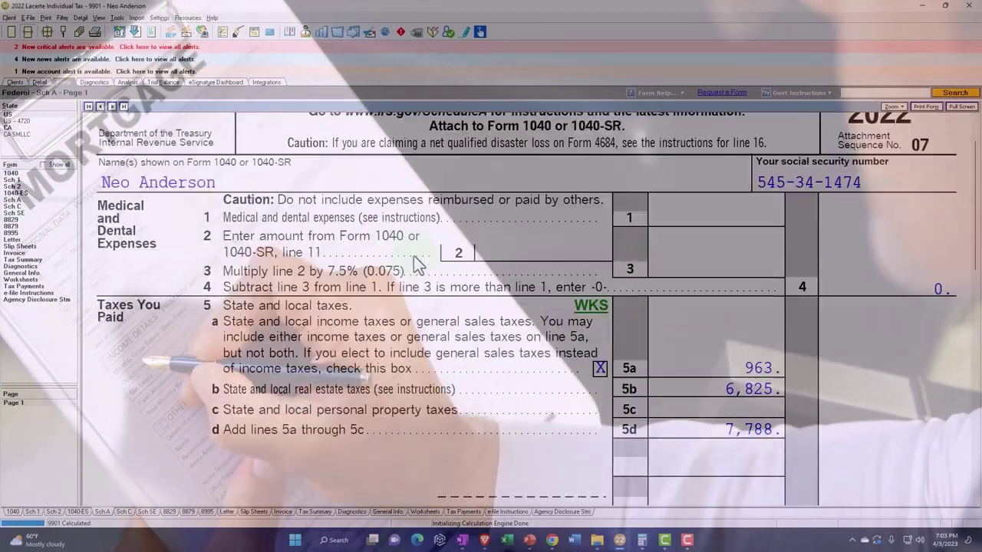
scroll(416, 263, down, 2)
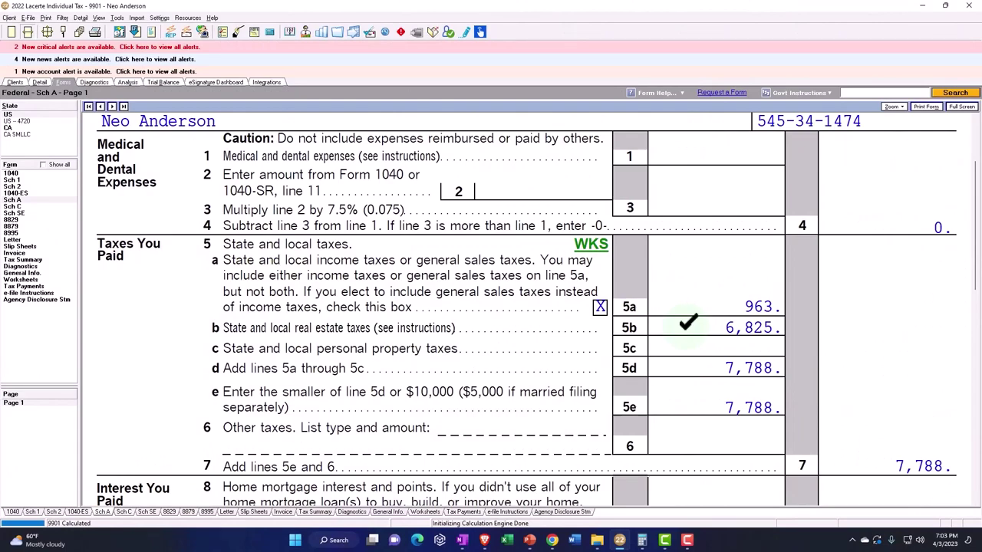
scroll(685, 327, down, 5)
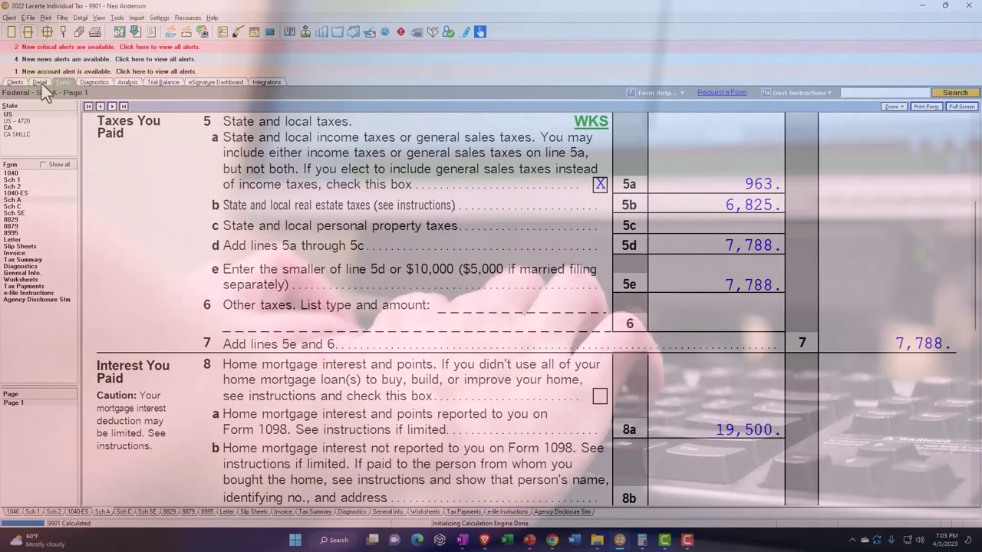
- Check the interest inputs under Deductions > 25 Itemized Deductions are empty, then return to the 8829 inputs
click(39, 82)
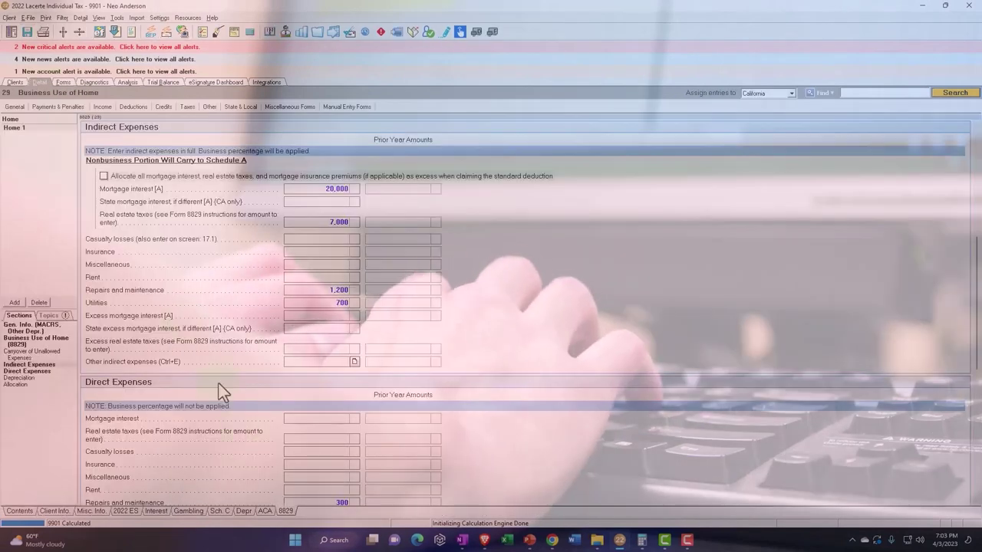
click(132, 107)
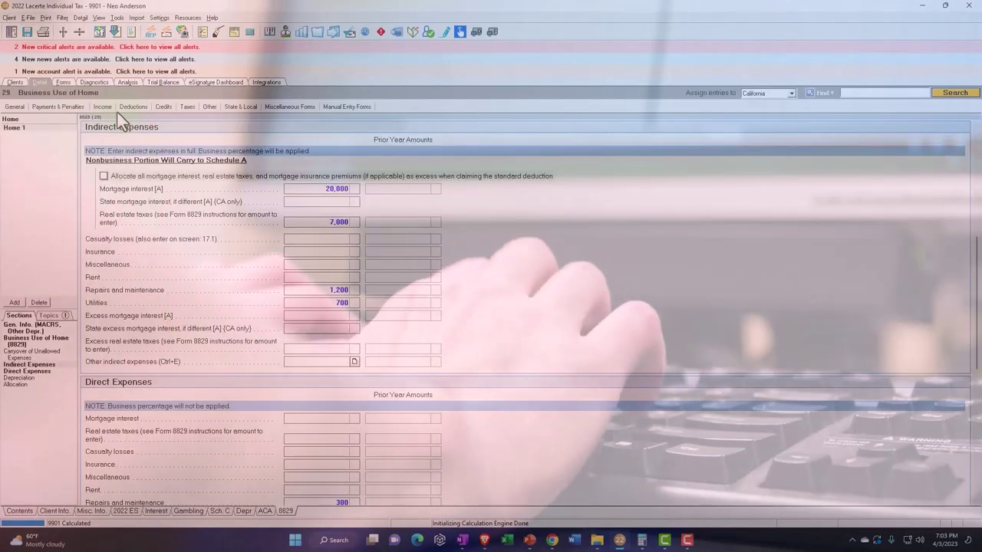
click(158, 149)
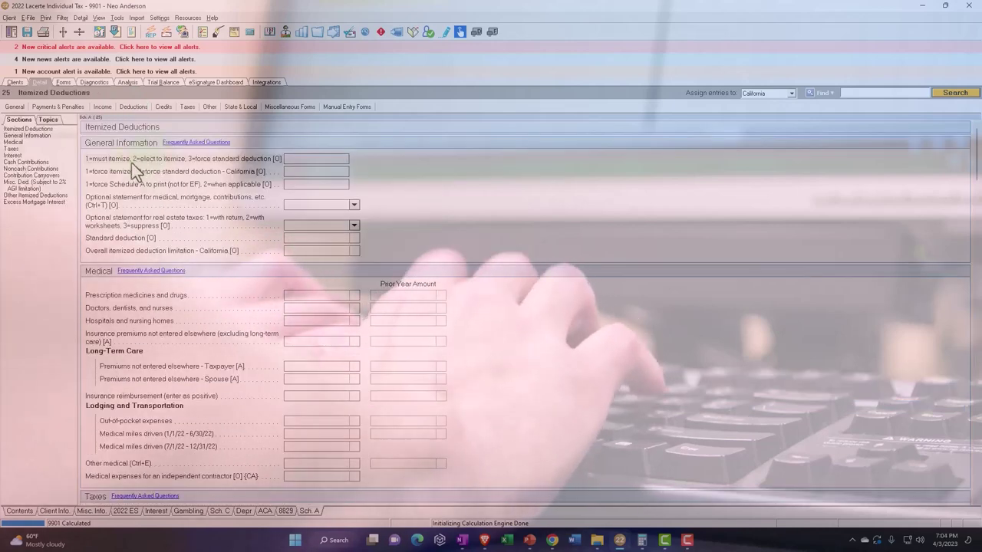
click(16, 155)
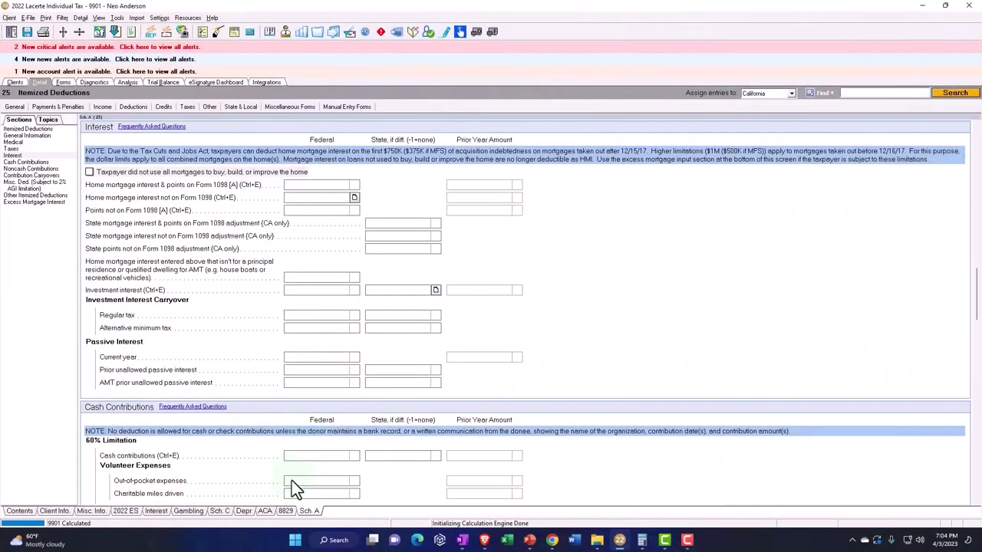
click(286, 510)
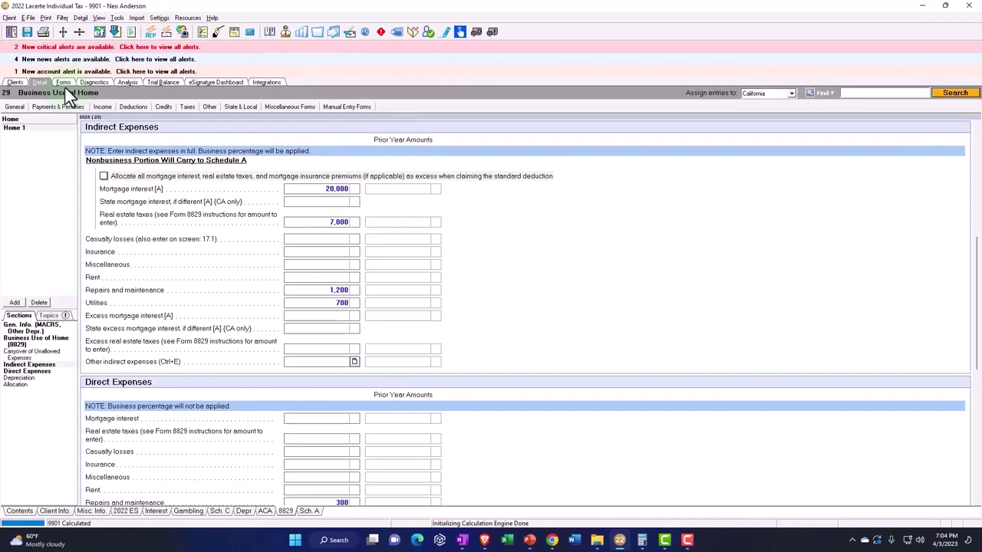
- Return to the Forms view and check Schedule A line 8a shows 19,500 mortgage interest
click(63, 82)
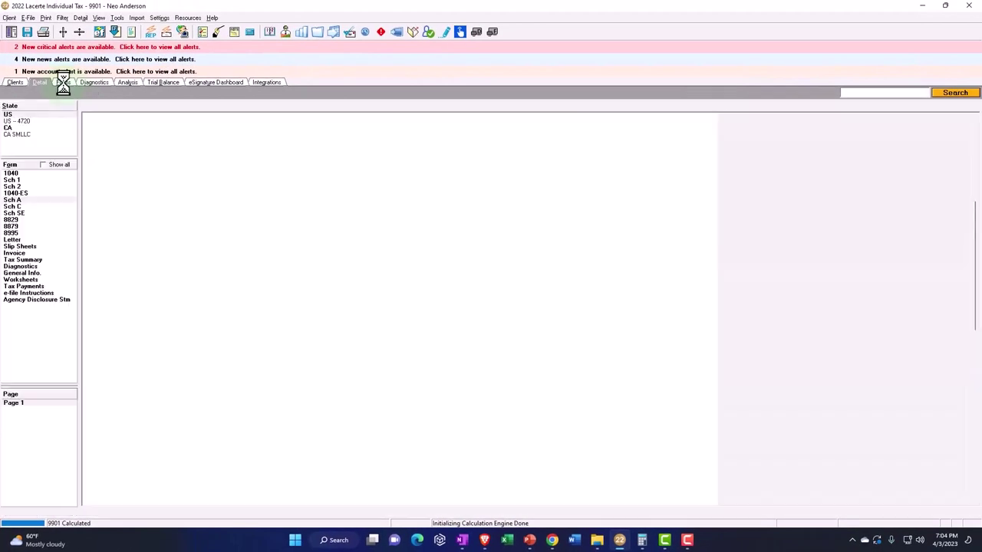
scroll(478, 345, down, 2)
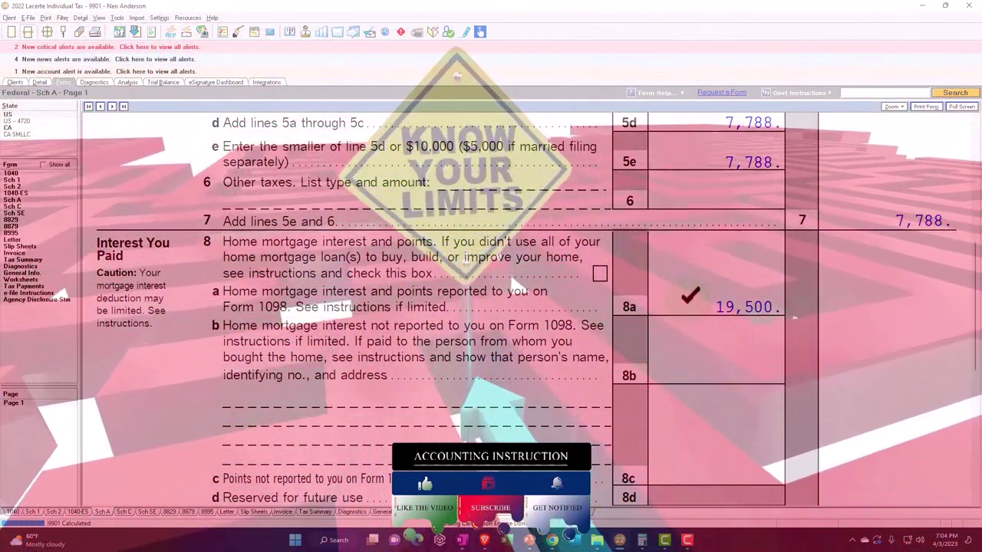
scroll(687, 301, up, 4)
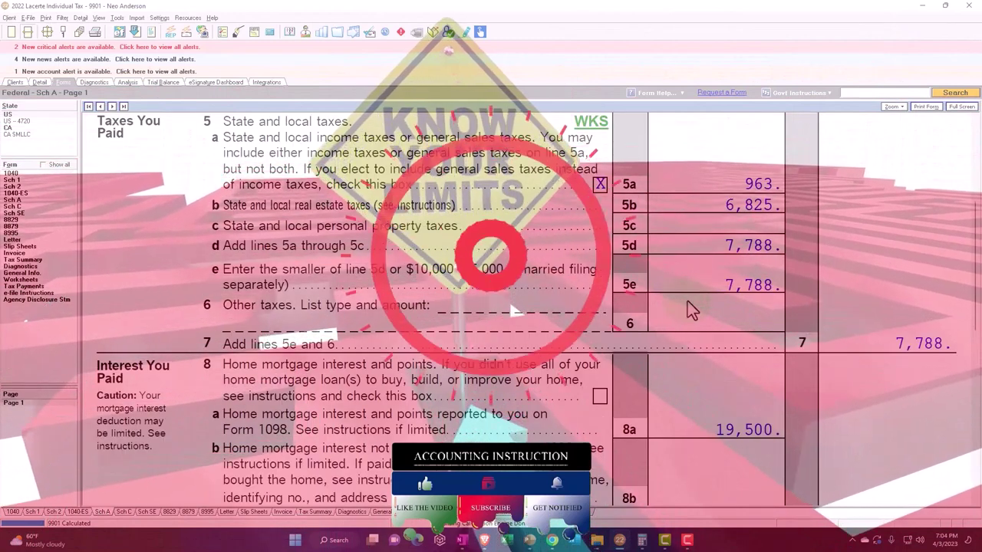
scroll(688, 301, up, 2)
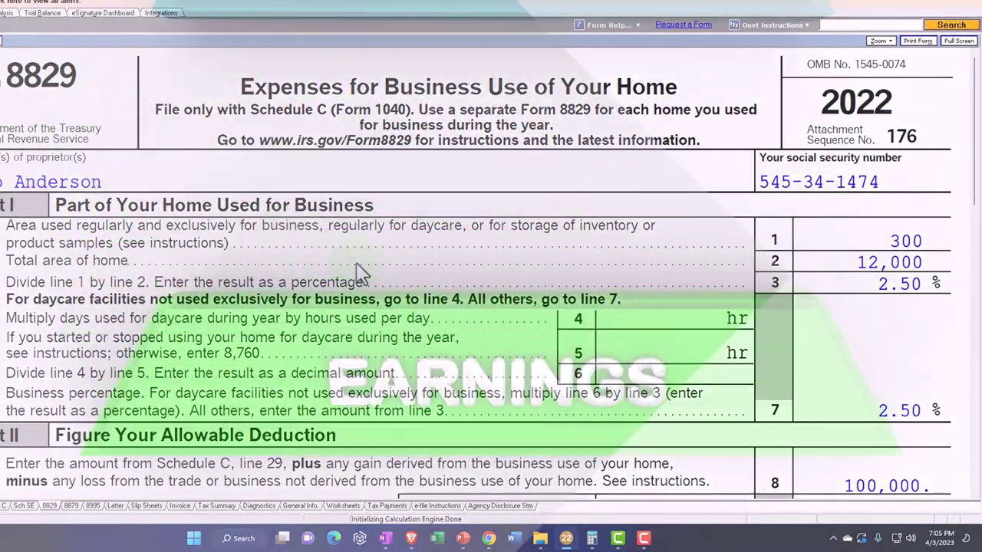
scroll(429, 290, down, 2)
scroll(429, 290, down, 2)
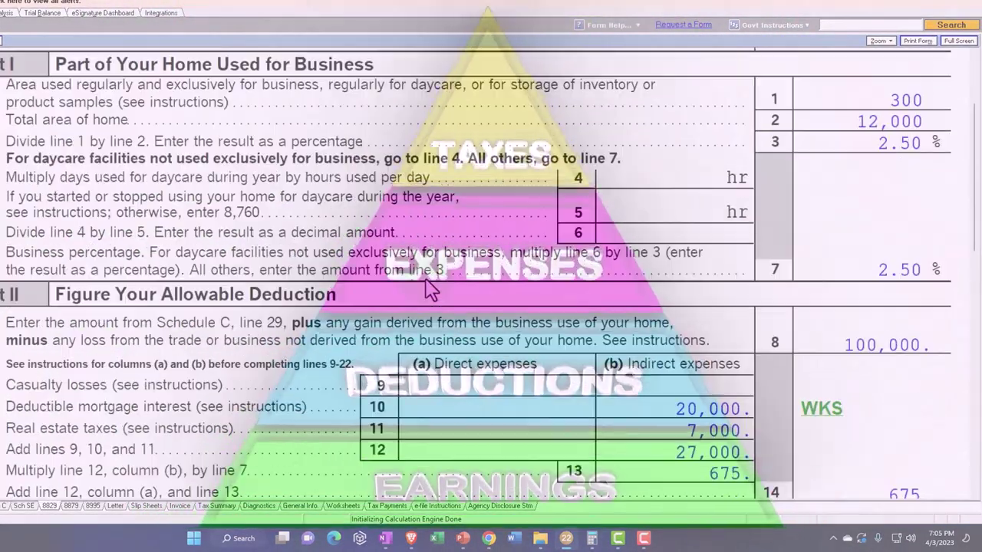
scroll(430, 289, down, 2)
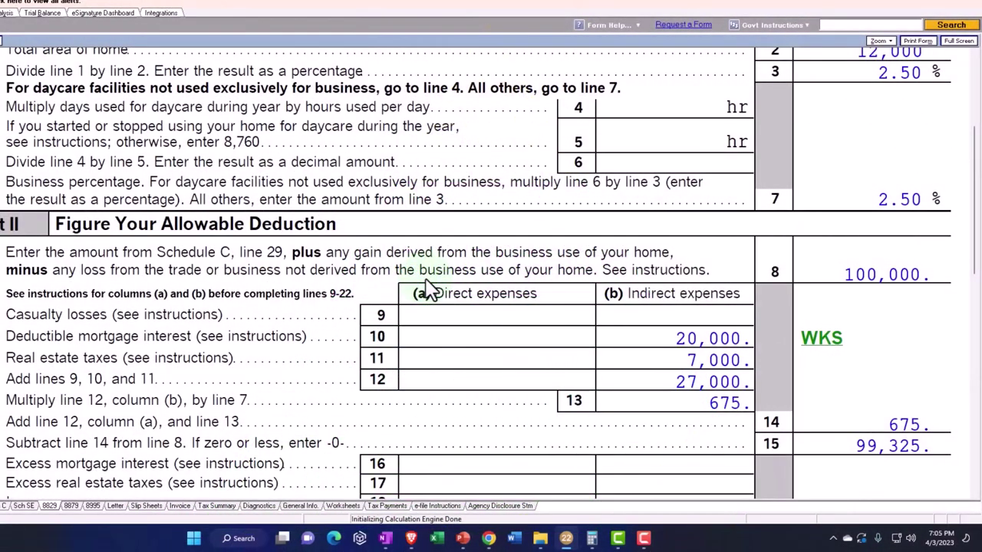
scroll(429, 290, down, 2)
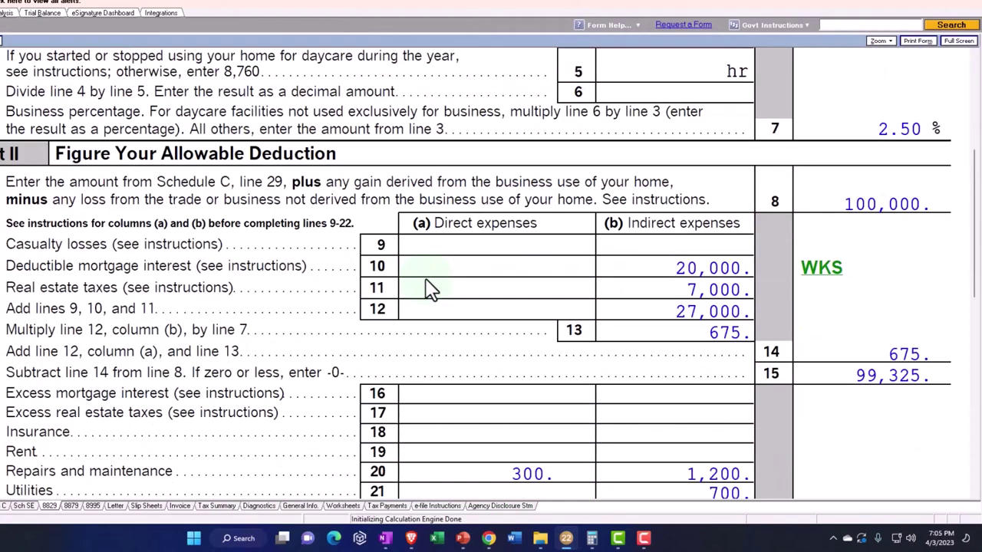
scroll(429, 289, up, 6)
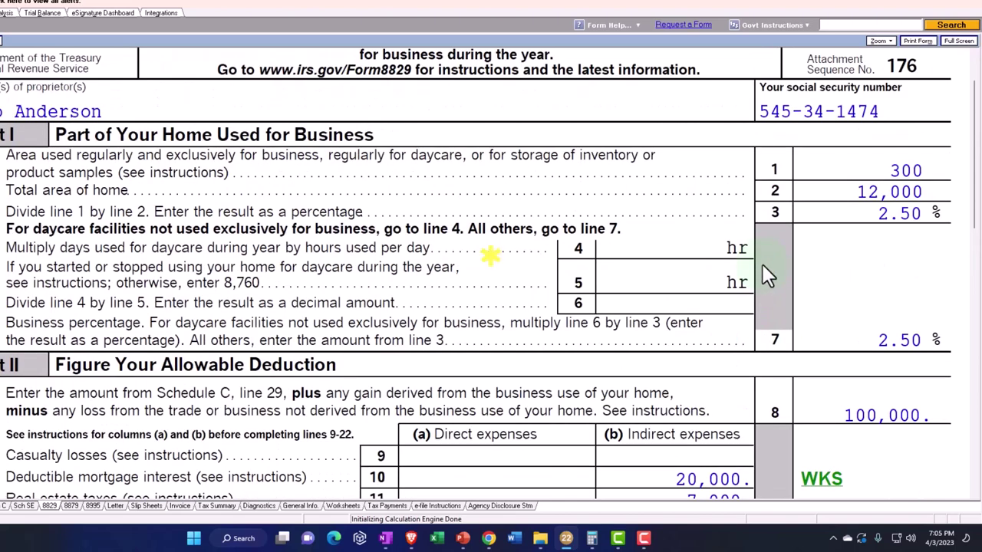
scroll(762, 266, up, 2)
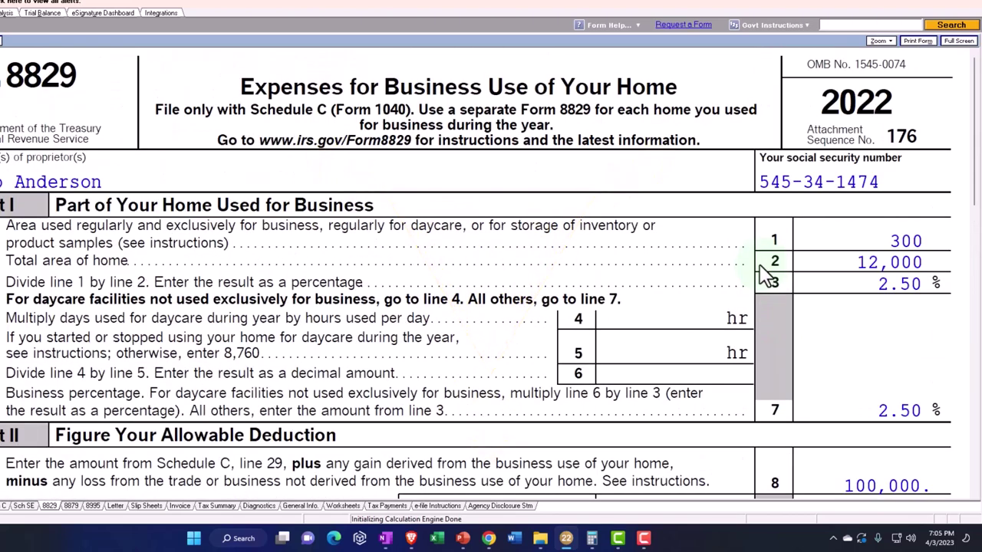
scroll(767, 272, down, 8)
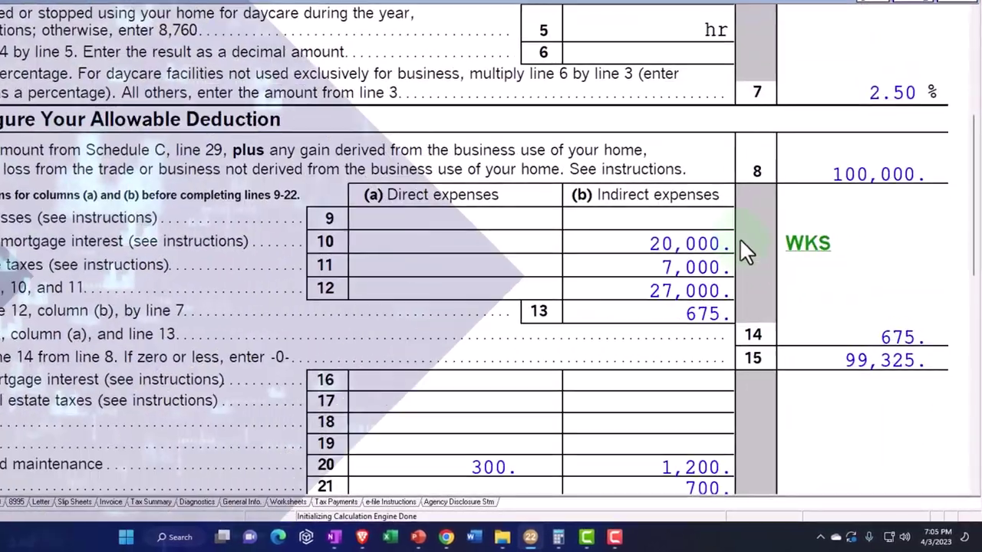
scroll(742, 250, down, 2)
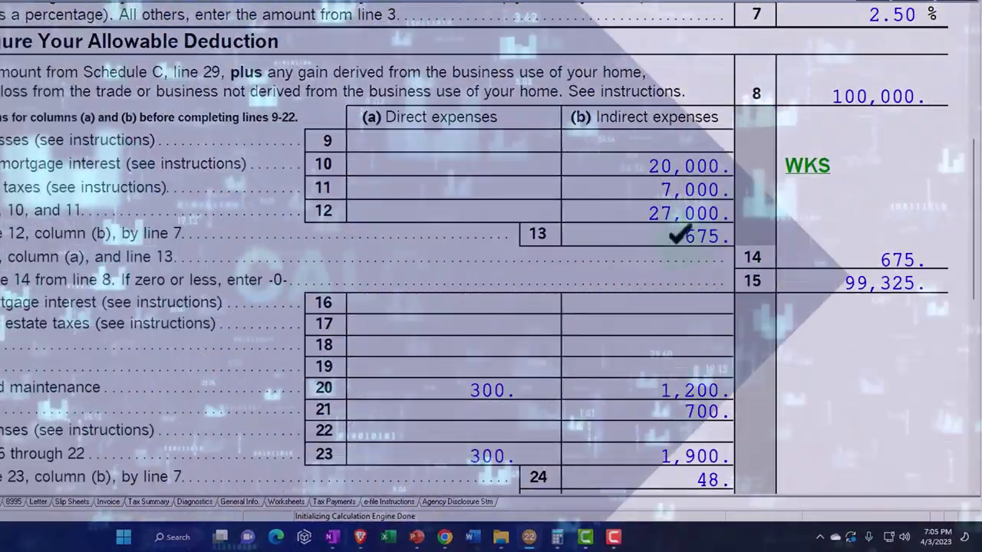
scroll(490, 260, down, 2)
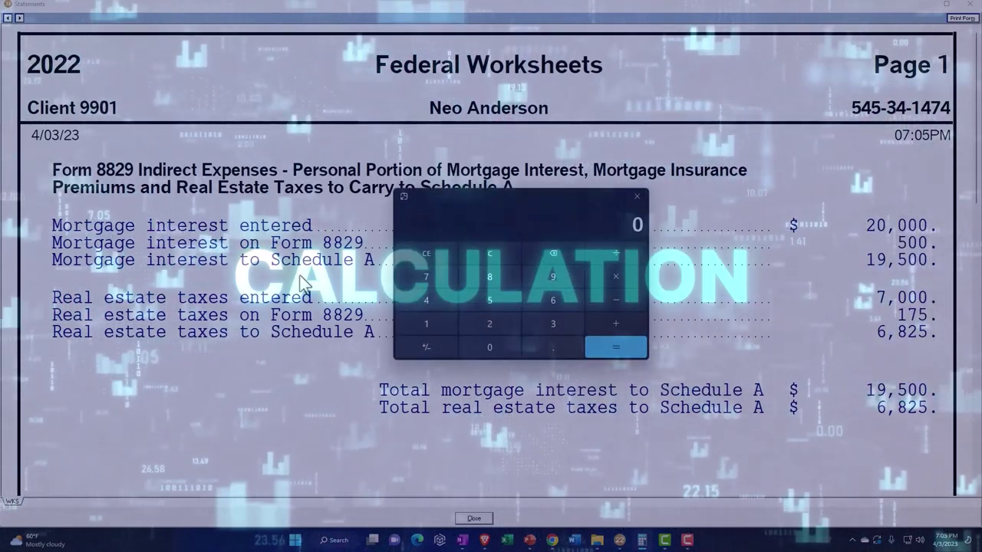
- Calculate 20000*0.025 = 500 and the 19,500 remainder, then close Calculator
text(200000)
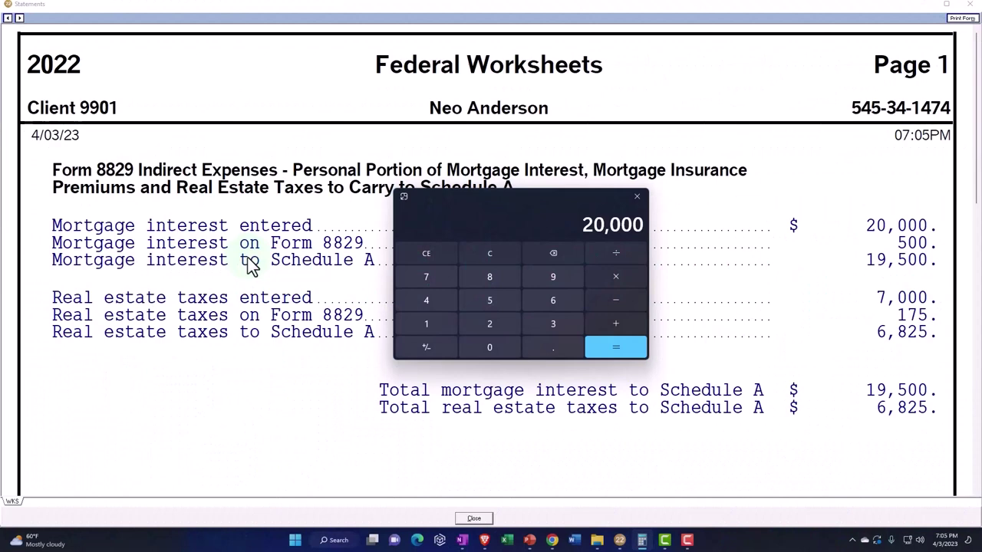
text(*0.025)
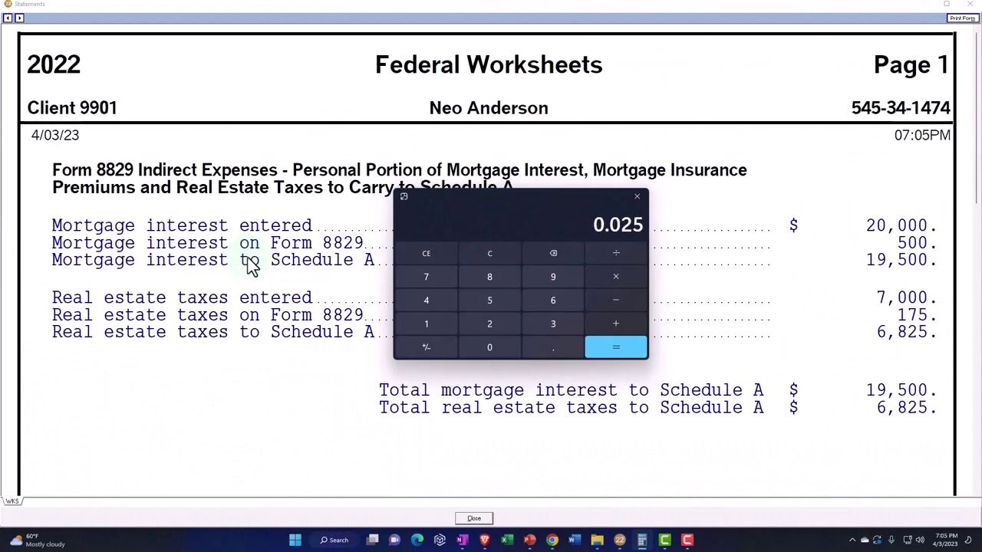
key(Return)
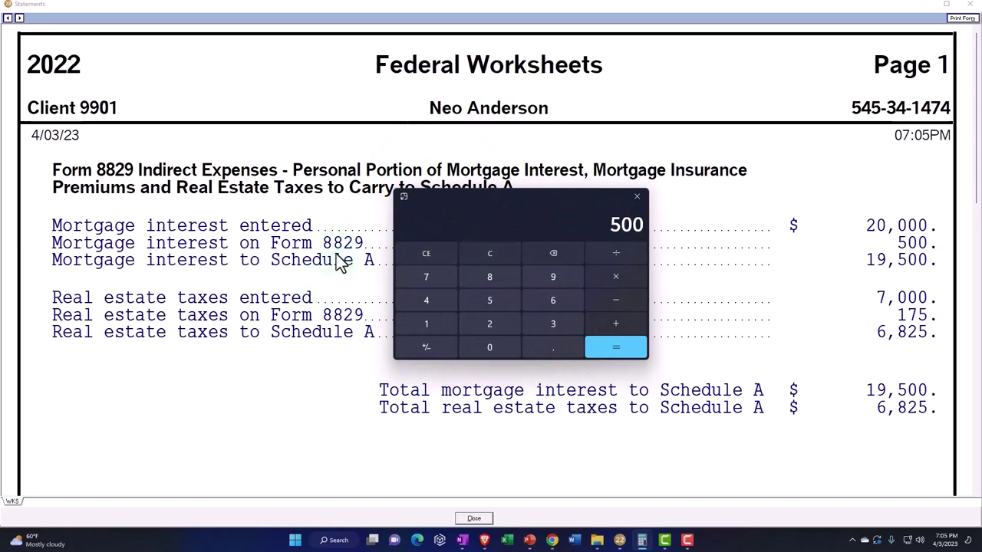
click(489, 254)
text(200000)
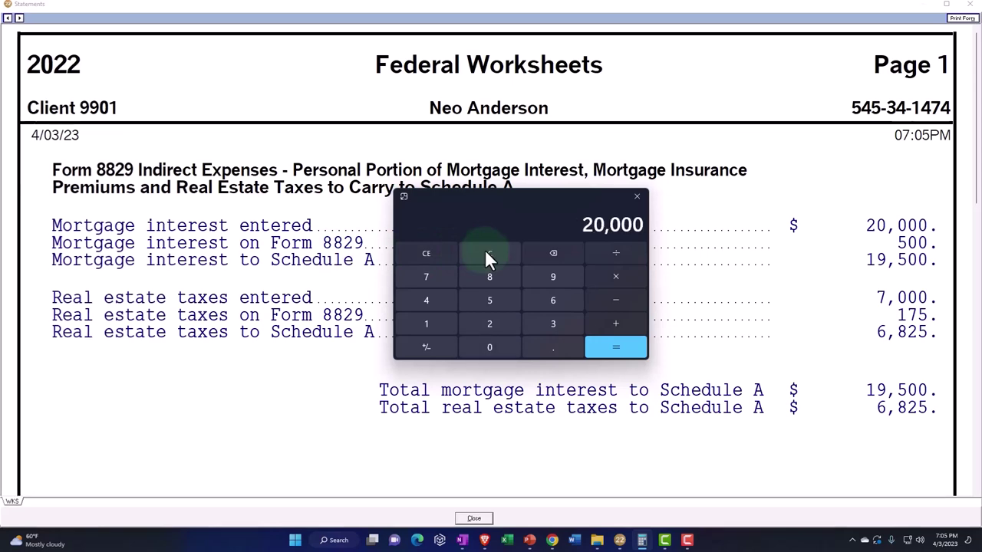
click(487, 253)
text(200)
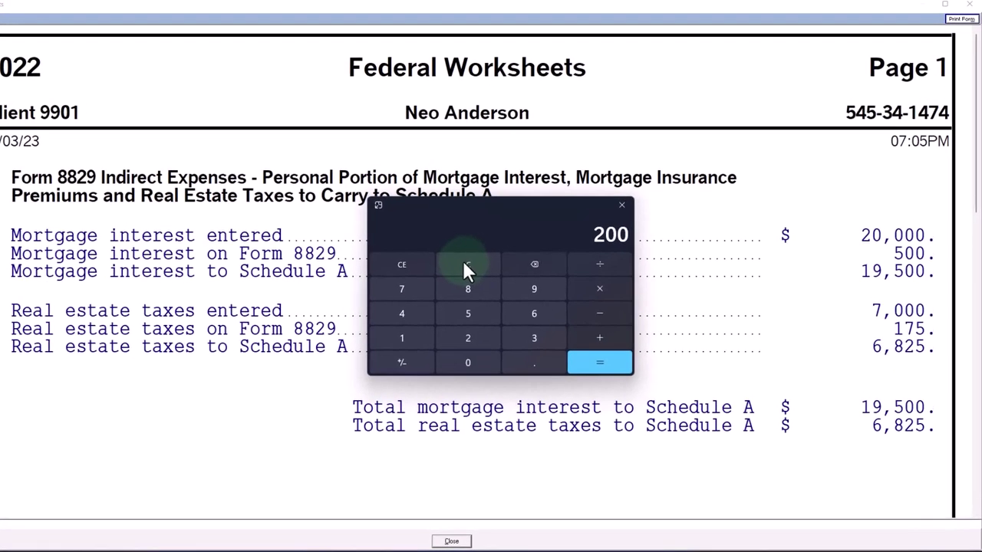
click(466, 269)
text(2)
text(500)
key(Return)
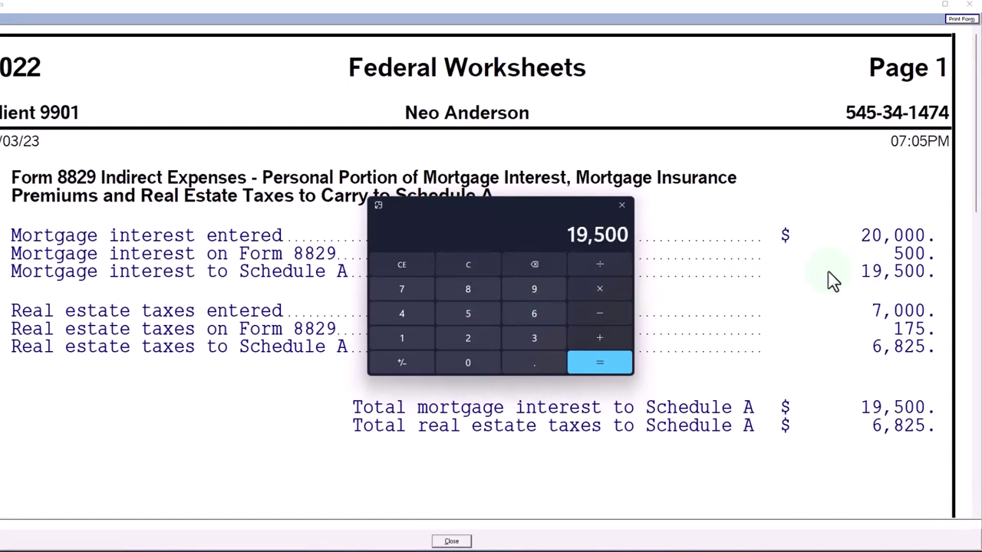
key(alt+F4)
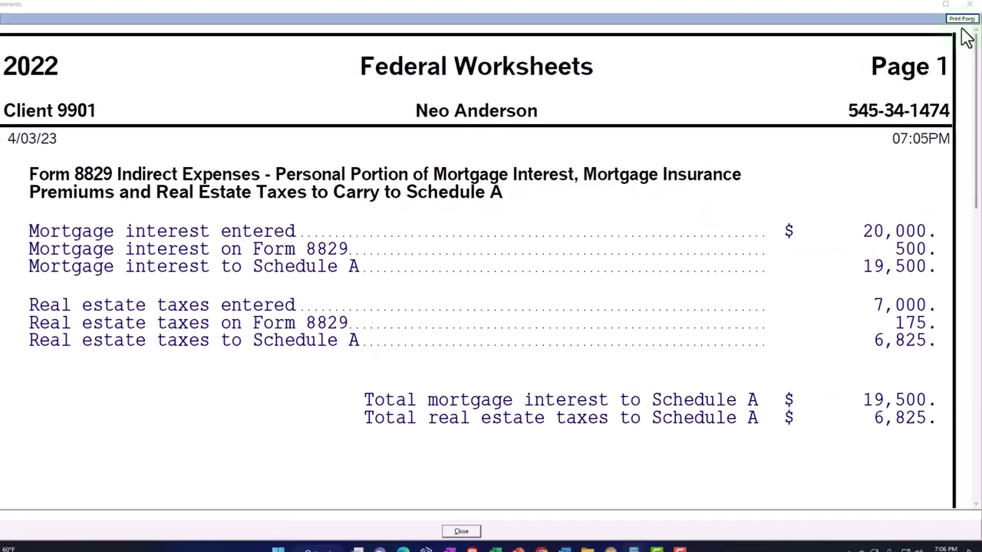
- Close Federal Worksheets and scroll Schedule A to lines 5a–8a, showing 19,500 mortgage interest
click(969, 4)
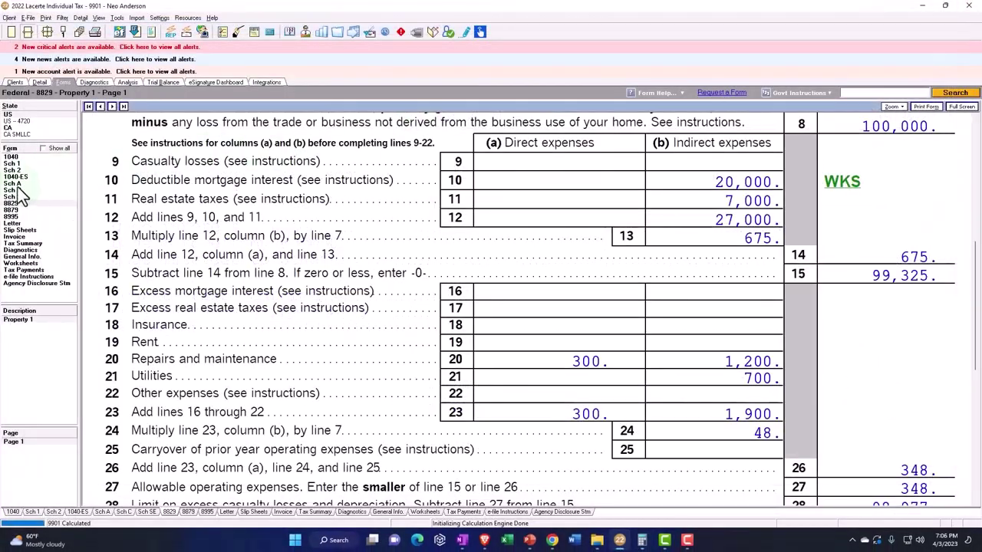
click(16, 184)
scroll(463, 298, down, 6)
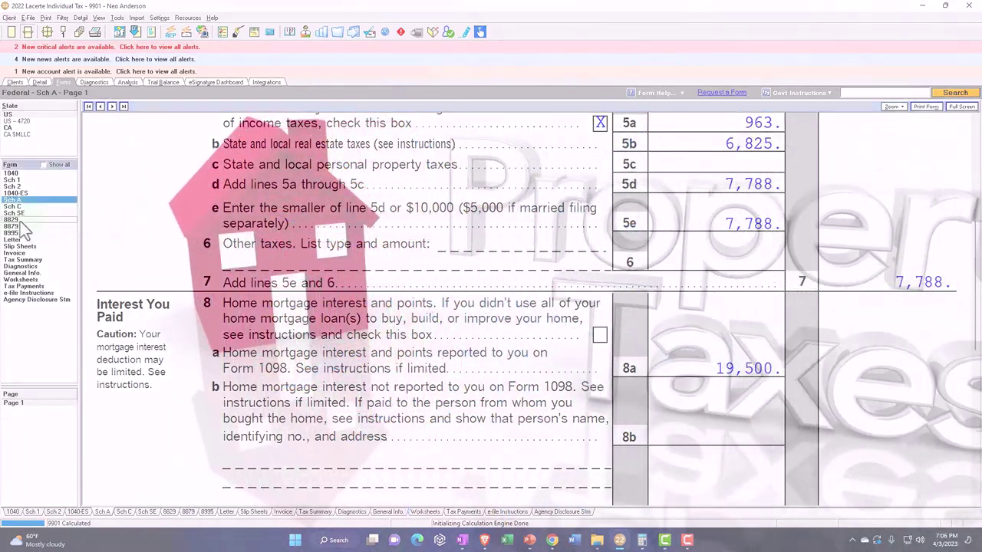
click(20, 220)
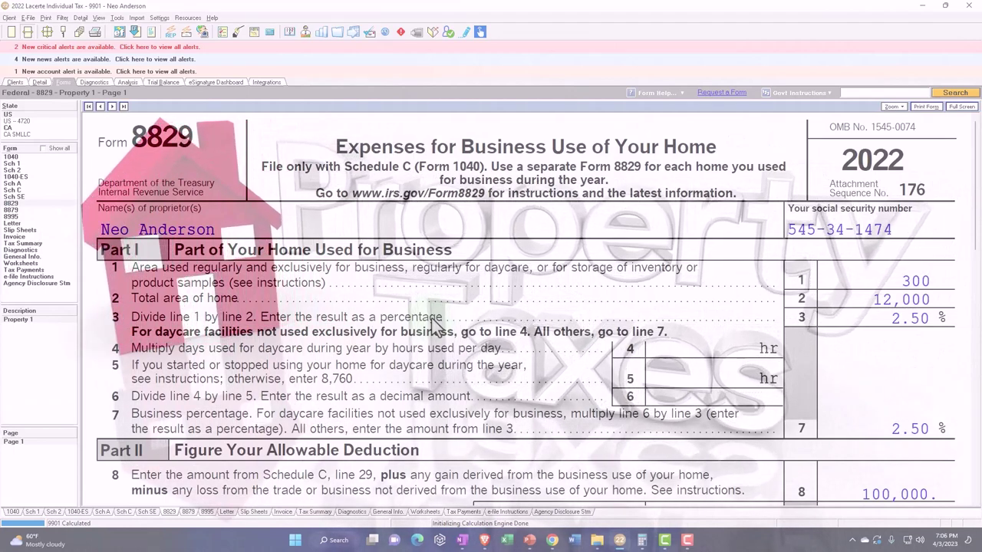
click(14, 183)
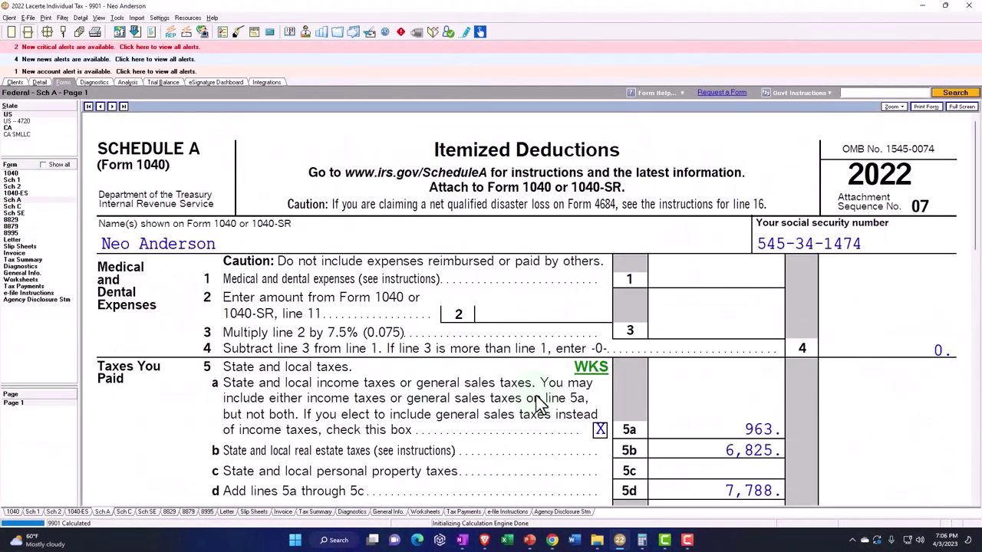
scroll(539, 401, down, 3)
scroll(536, 372, down, 1)
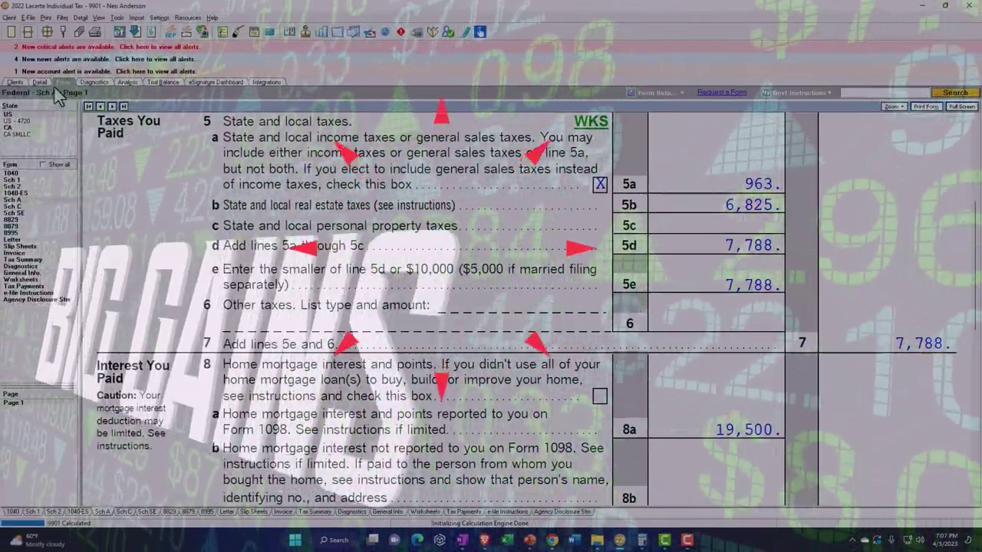
- Go from Form 8829 to the Depreciation (4562) input for the 300,000 Home asset
double_click(204, 198)
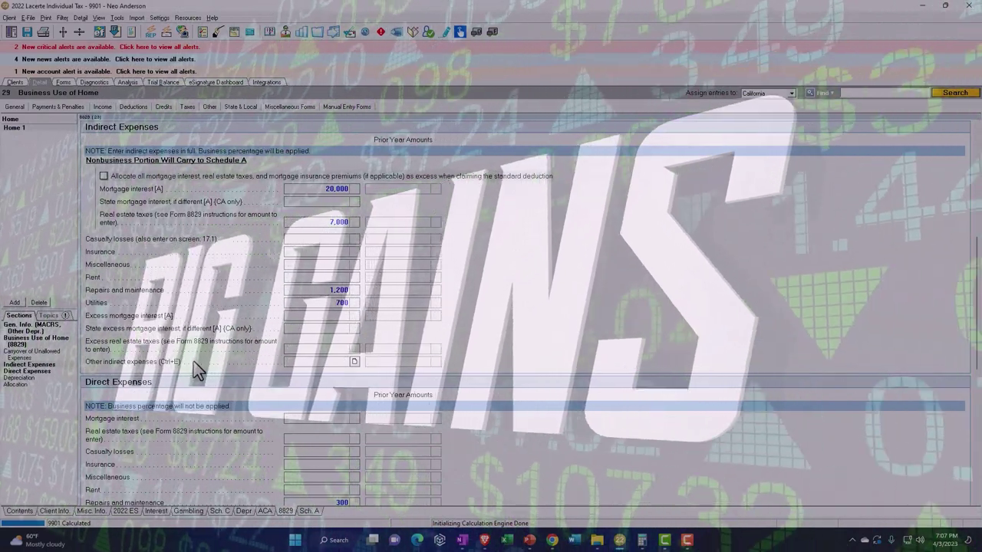
click(103, 107)
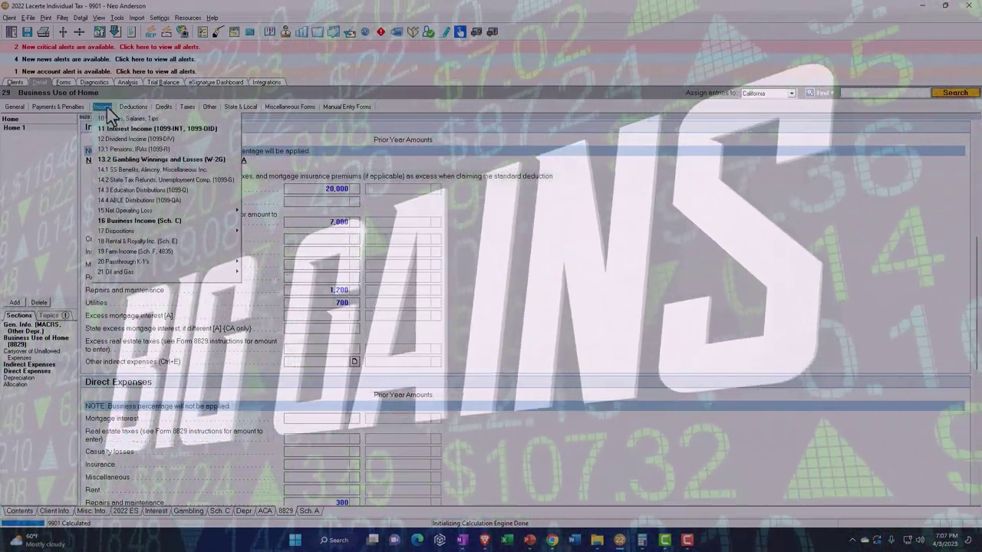
key(Return)
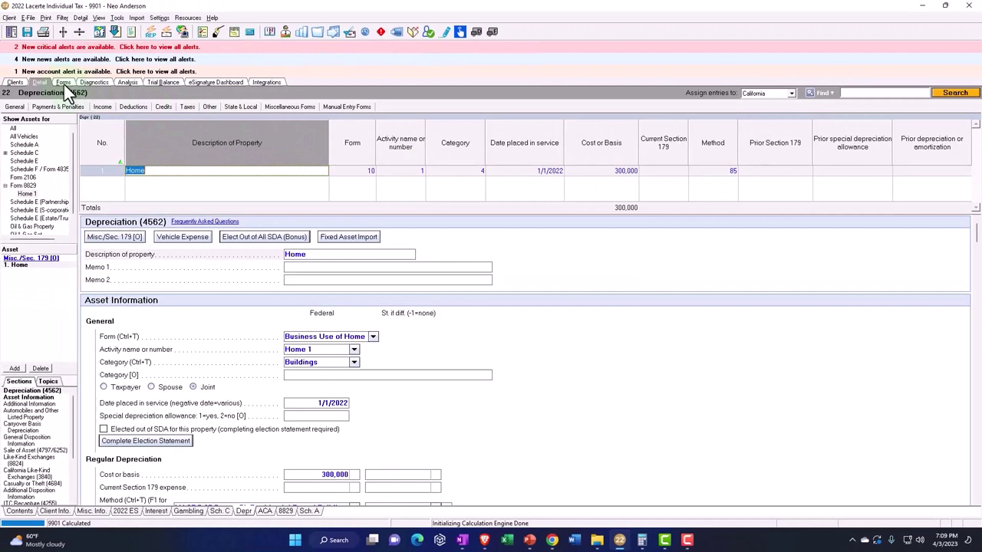
- Display the 2022 Federal Depreciation Schedule showing the Home at 300,000 cost and 2.50% business use
click(59, 83)
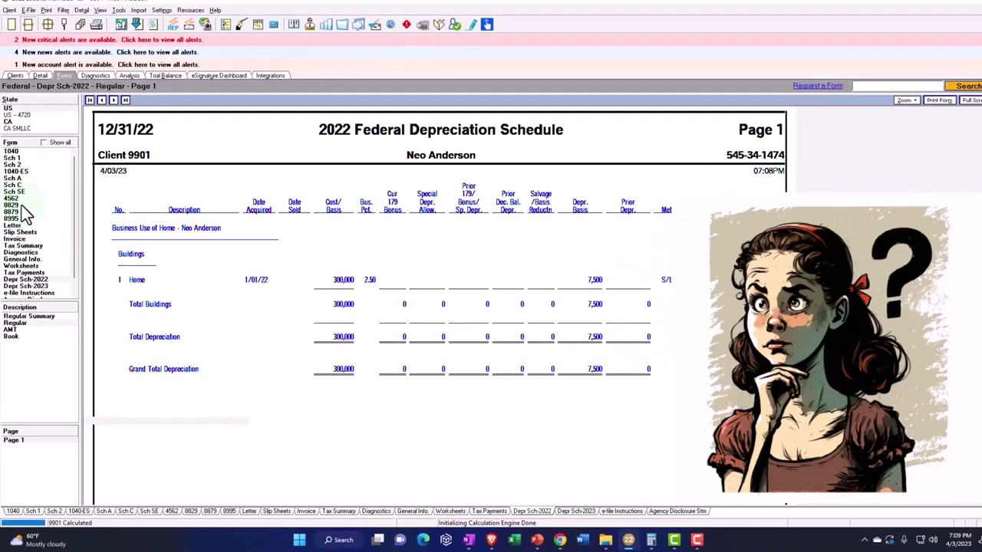
- Return to Form 8829 and review lines 17–36, including line 30 home depreciation
click(22, 205)
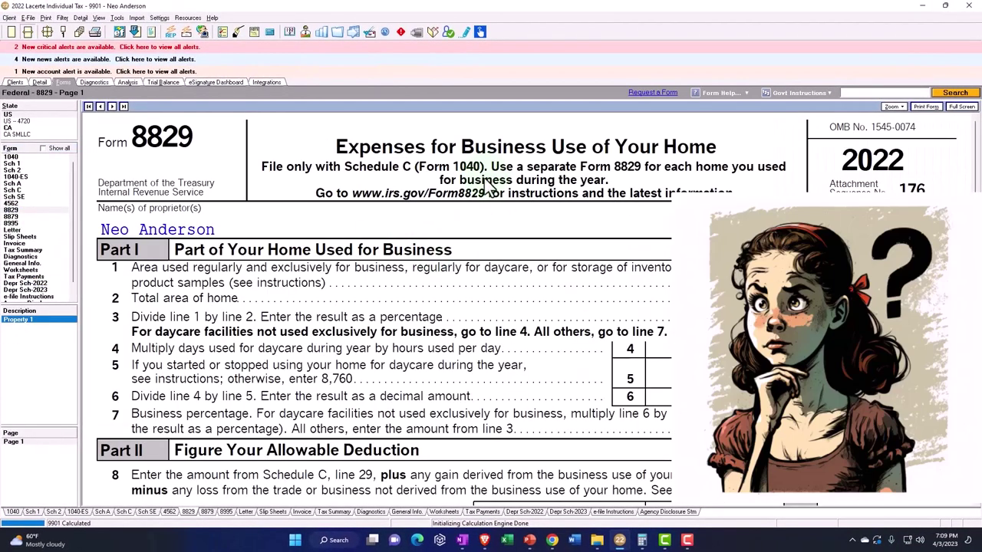
scroll(485, 181, down, 5)
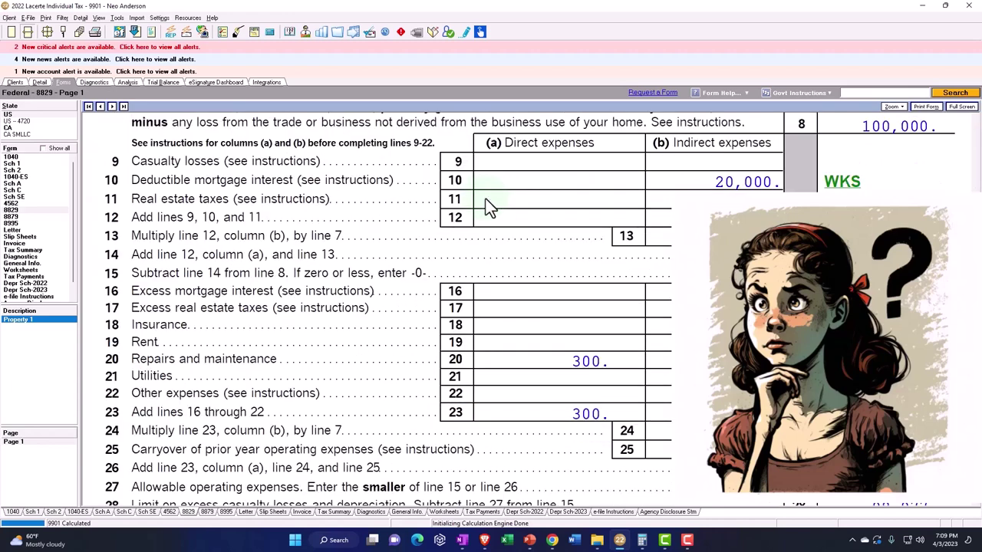
scroll(485, 199, down, 4)
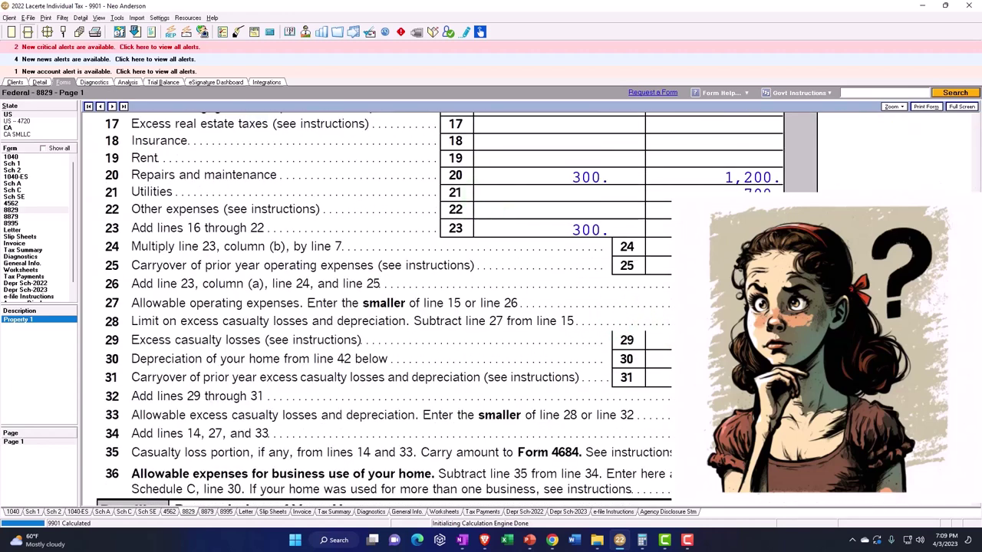